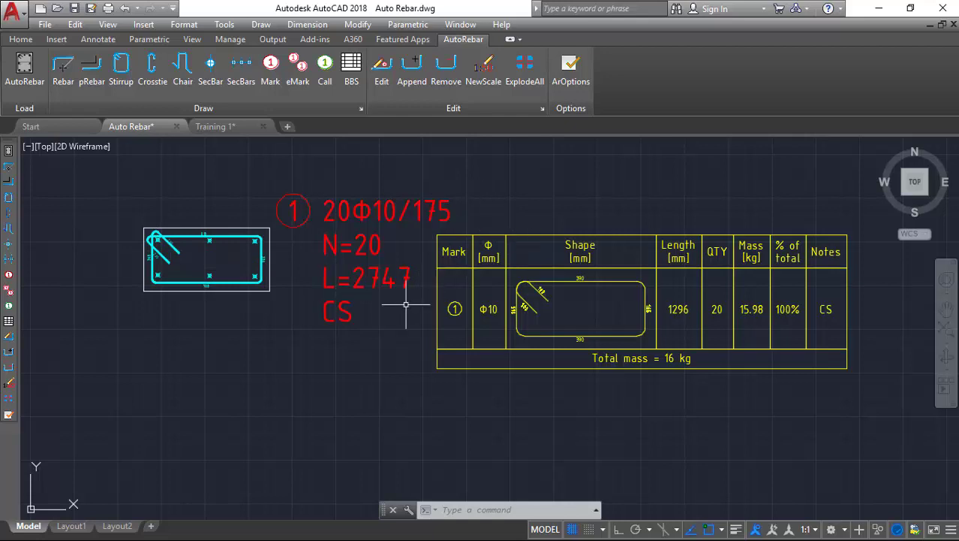
Switch to the empty Training 1 drawing and clear its canvas selection.
click(229, 135)
click(505, 223)
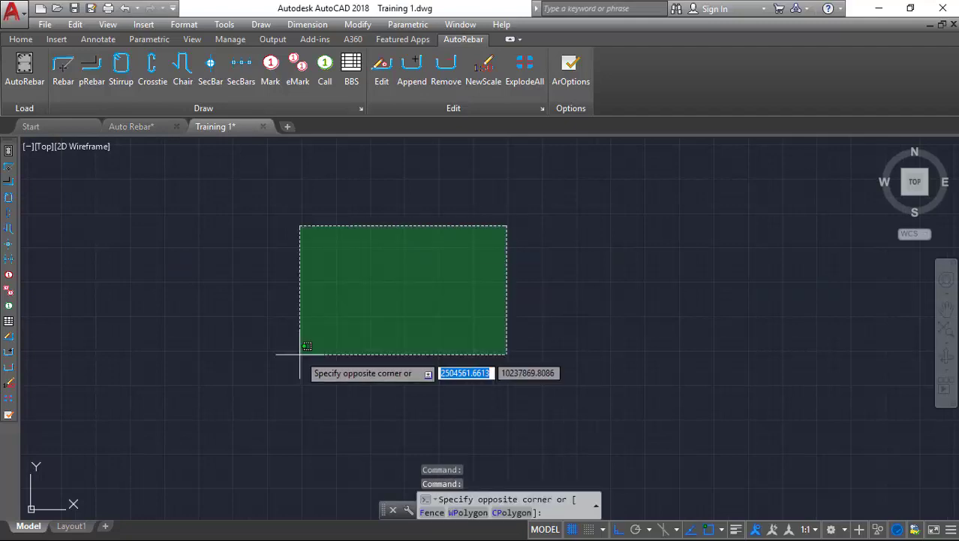
click(300, 364)
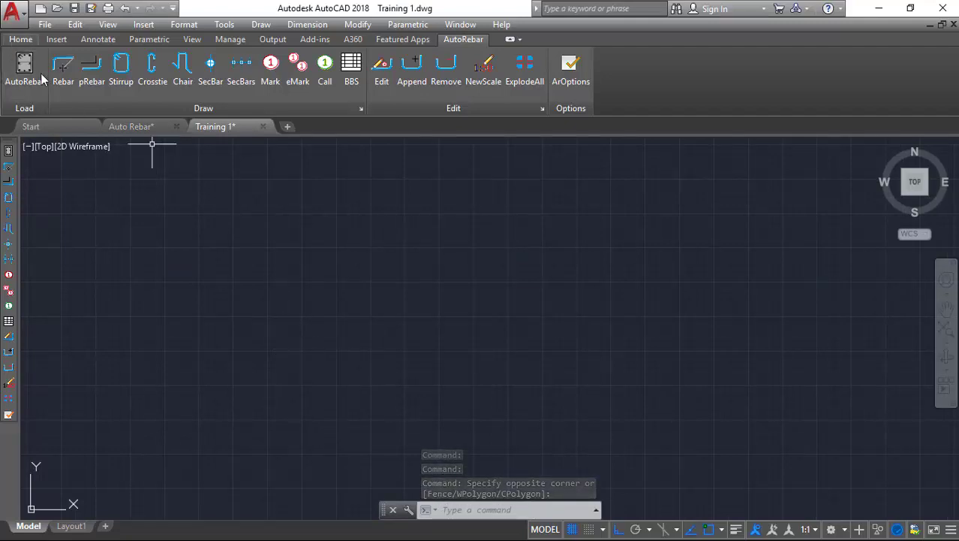
click(161, 94)
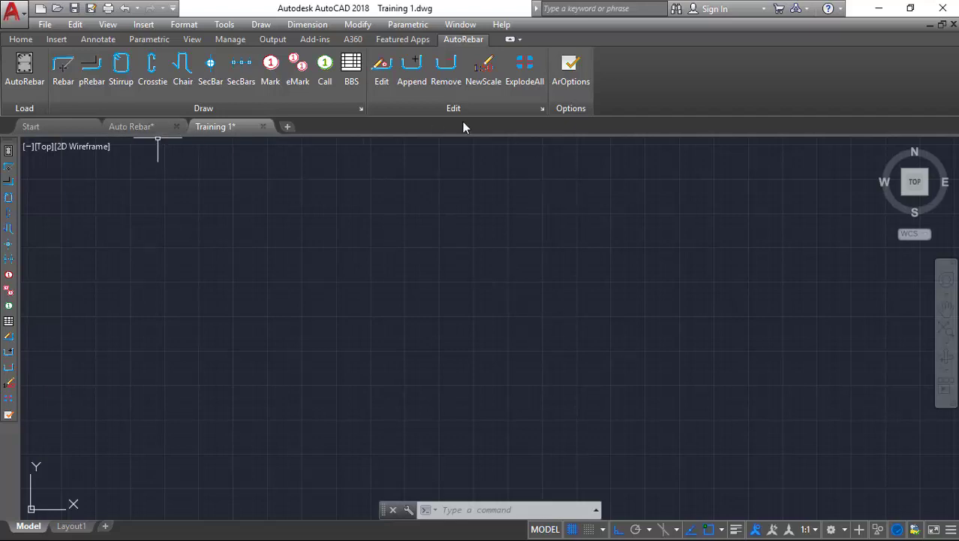
click(568, 79)
drag(793, 165, 651, 174)
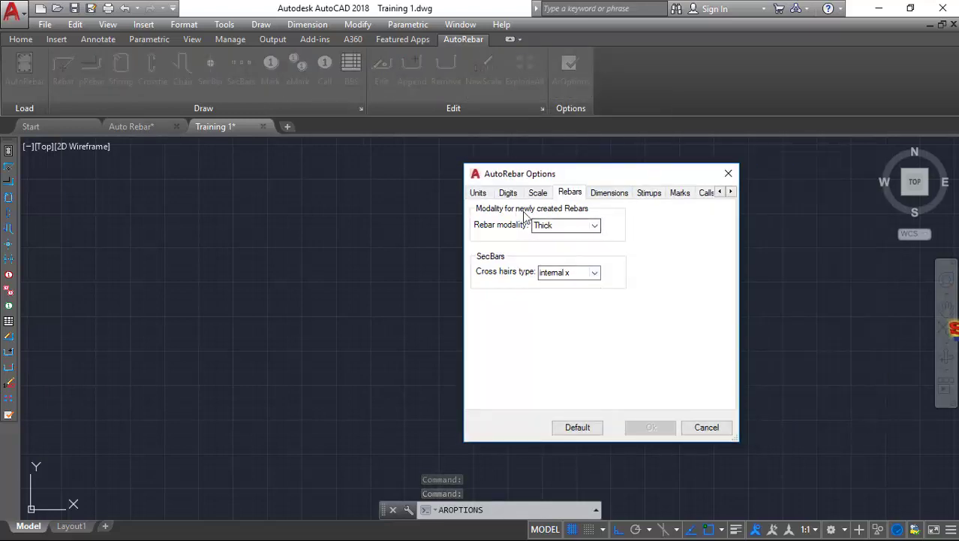
click(484, 194)
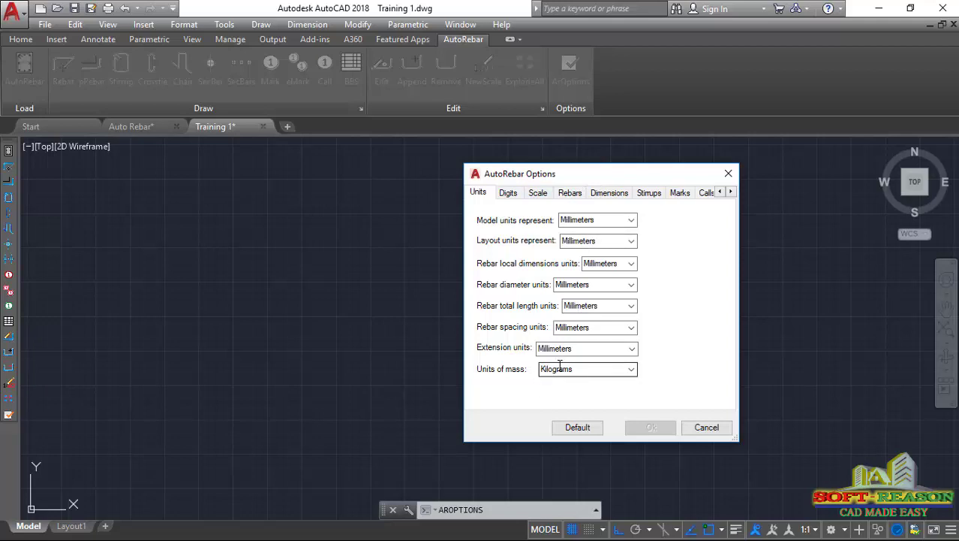
click(729, 174)
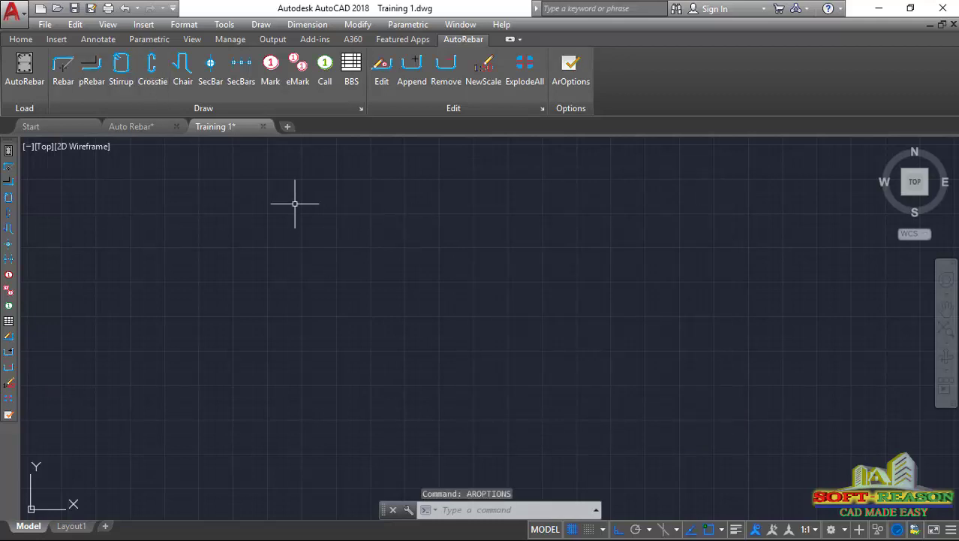
click(20, 40)
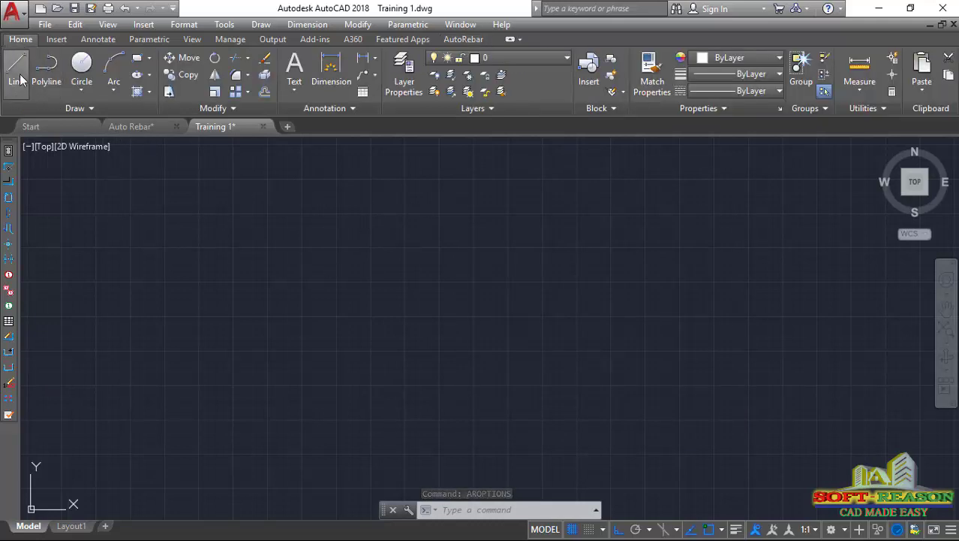
Draw the beam outline as lines 450, 225, 450 from a picked corner, closing with C.
click(18, 75)
click(353, 262)
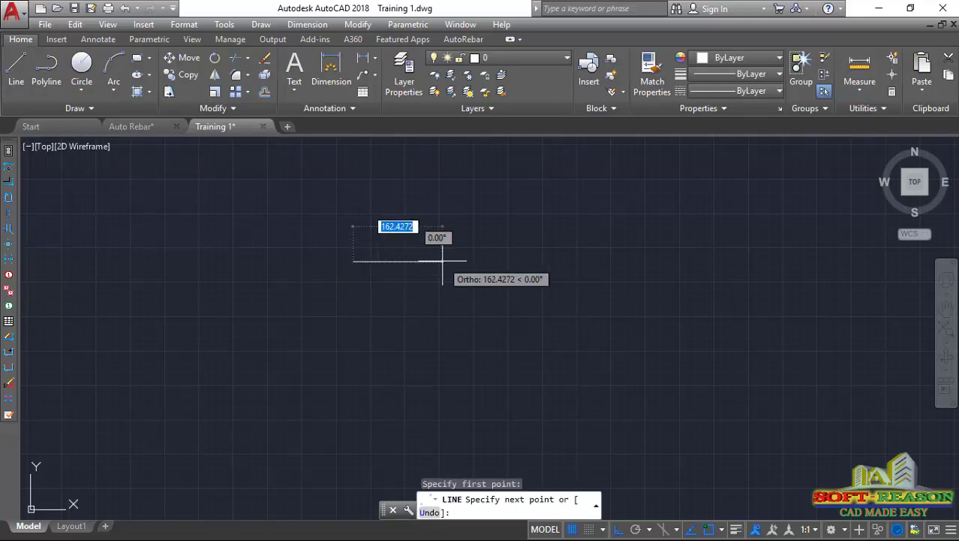
text(45)
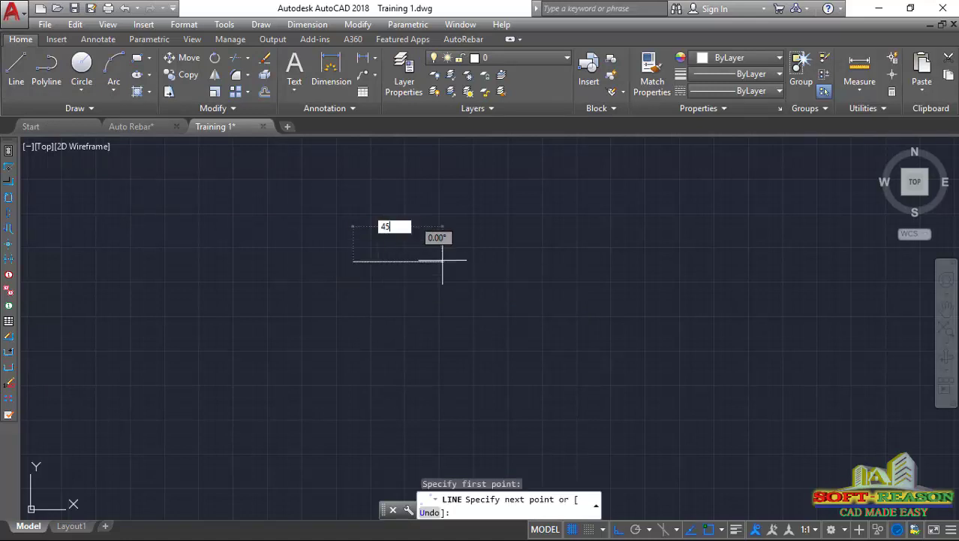
text(0)
key(Return)
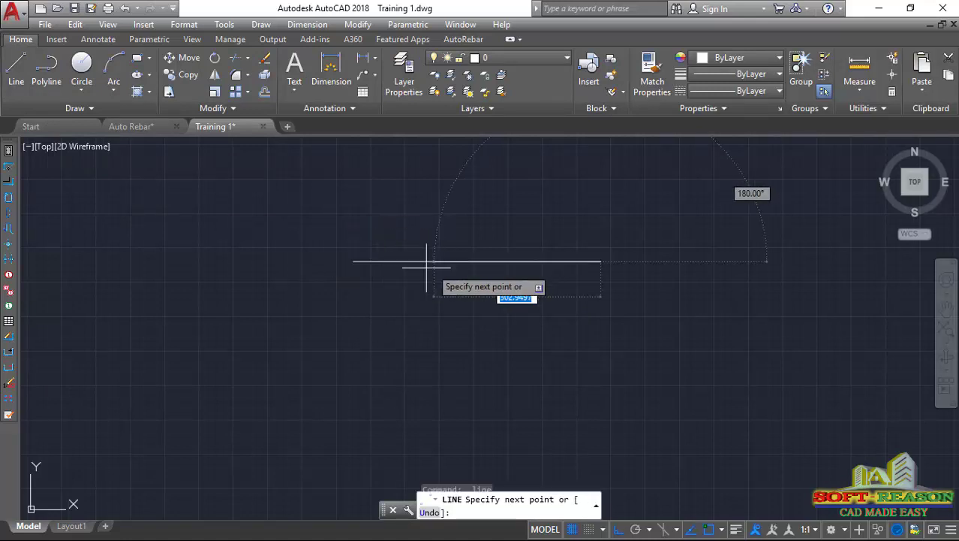
text(225)
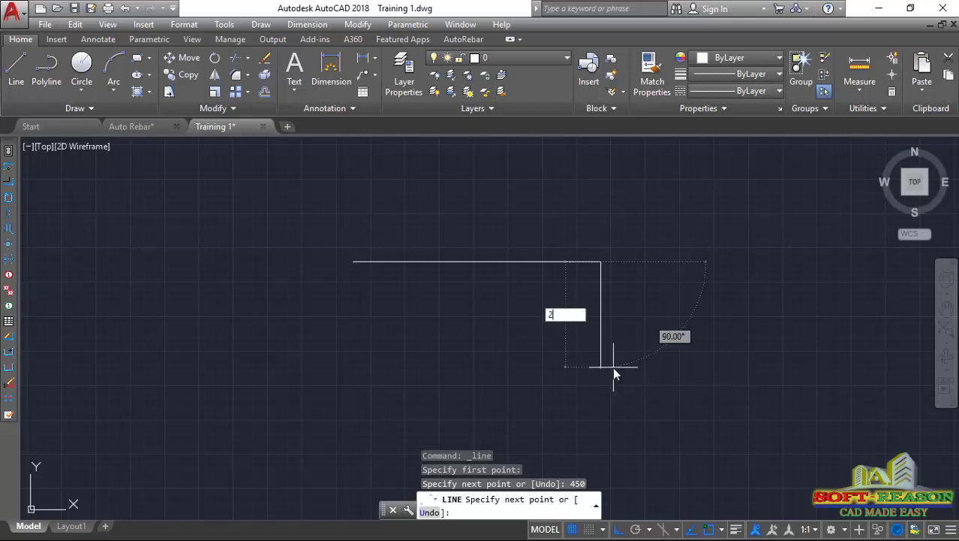
key(Return)
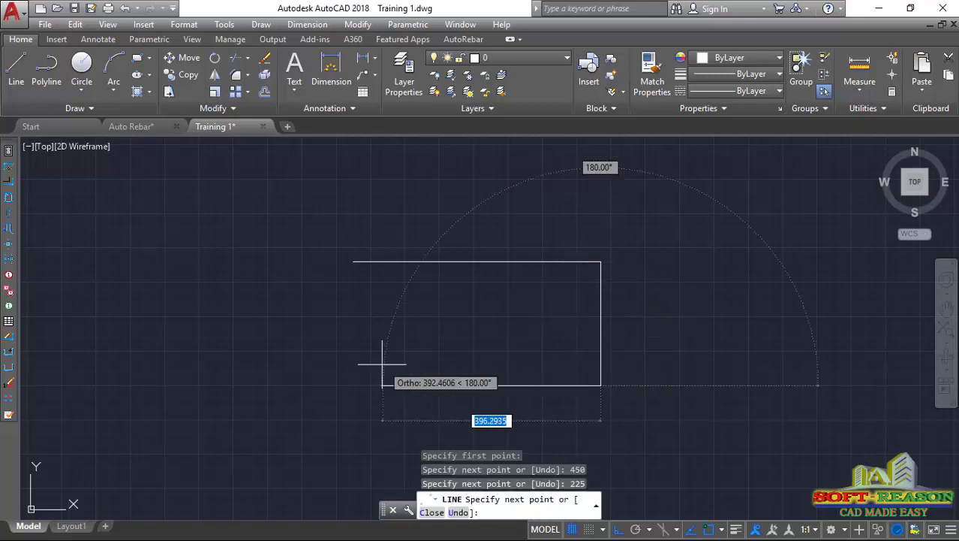
text(45)
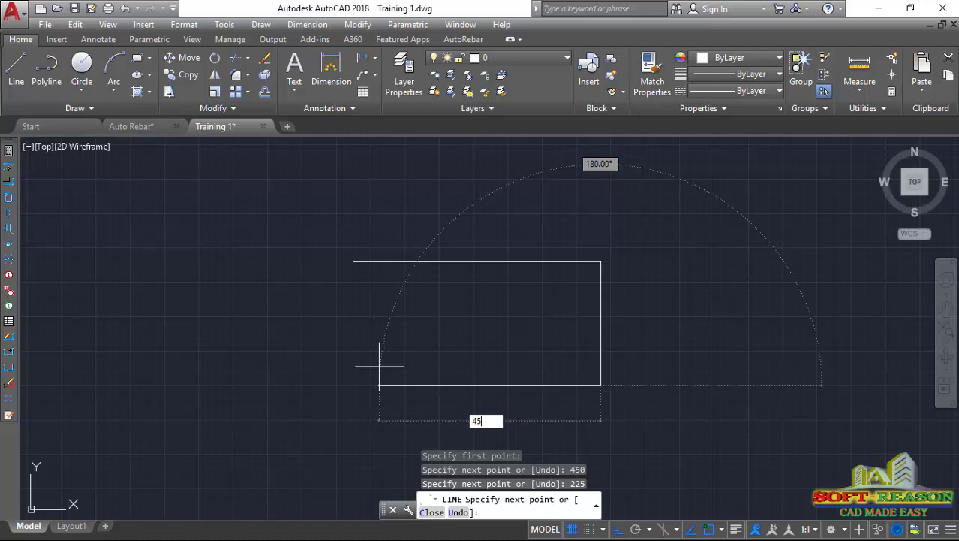
key(Return)
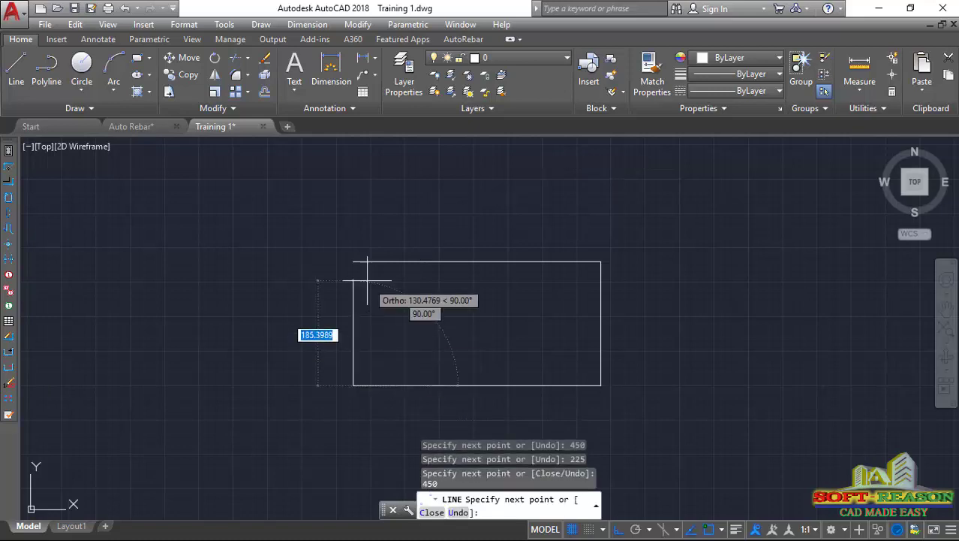
text(C)
key(Return)
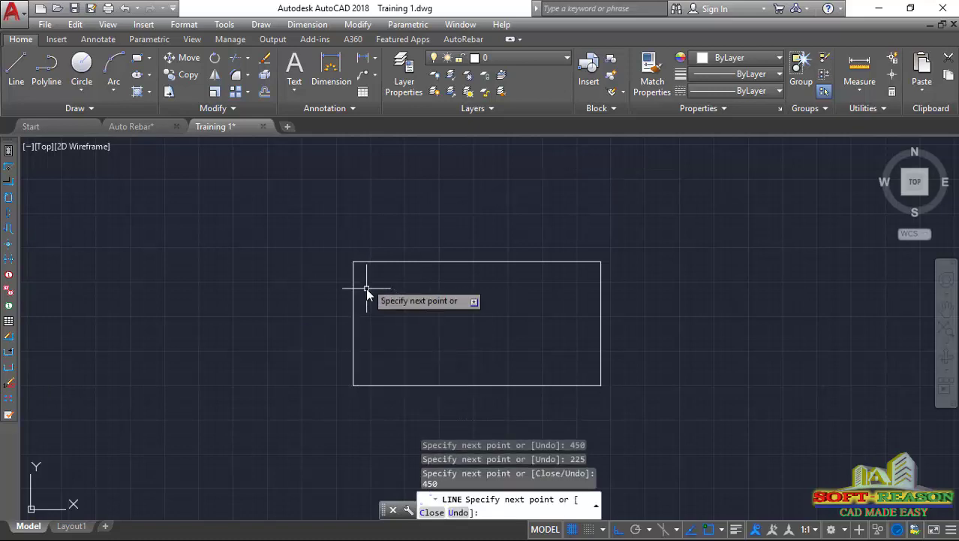
click(338, 79)
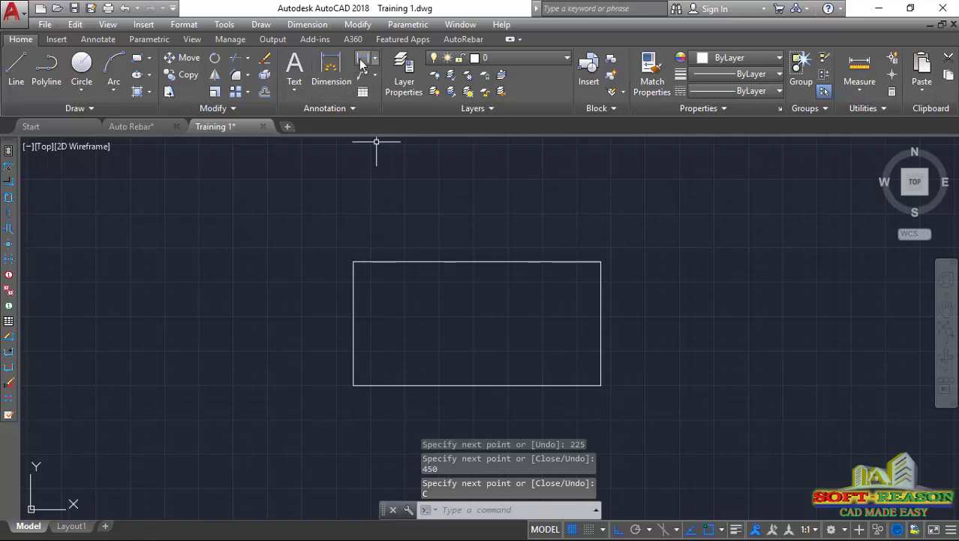
Add linear dimensions: 450 above the top edge and 225 left of the side.
click(353, 262)
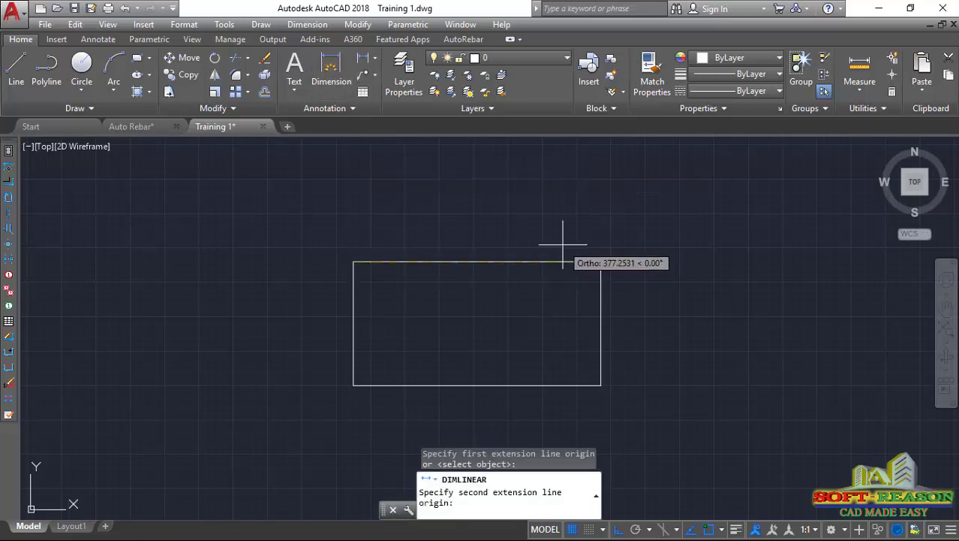
click(601, 261)
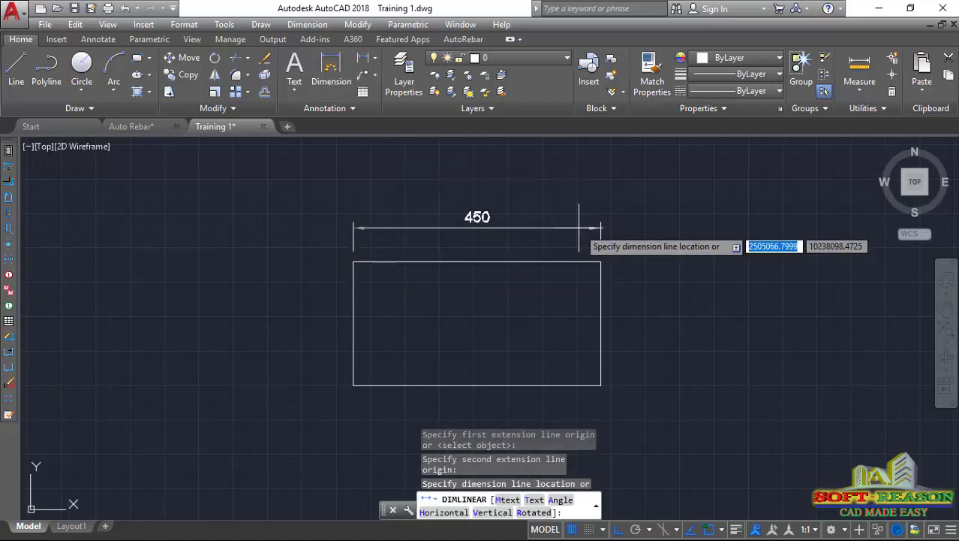
click(581, 227)
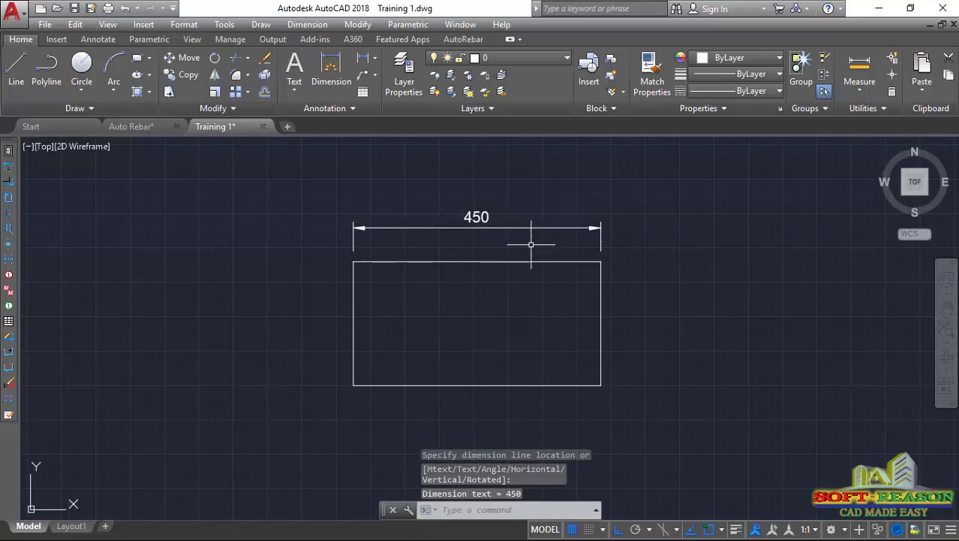
key(Return)
click(353, 261)
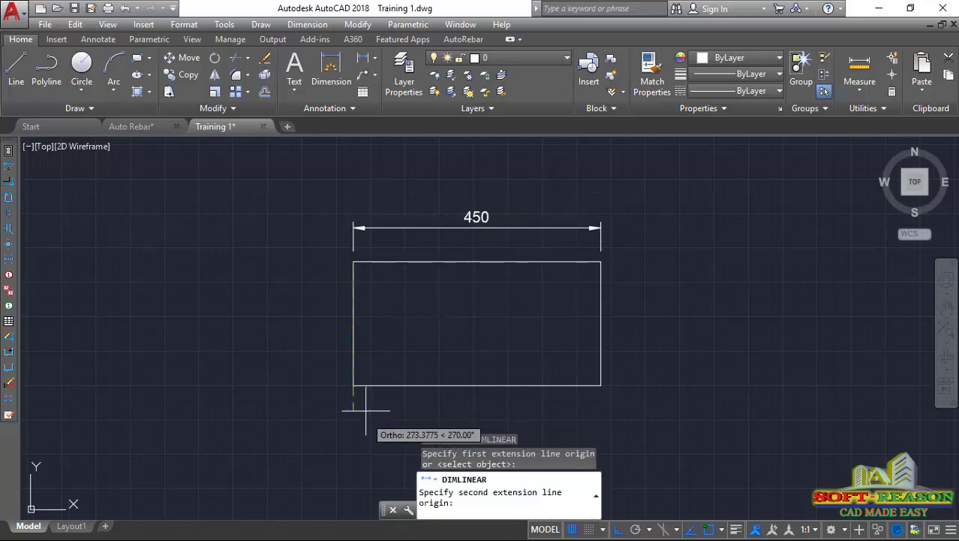
click(353, 386)
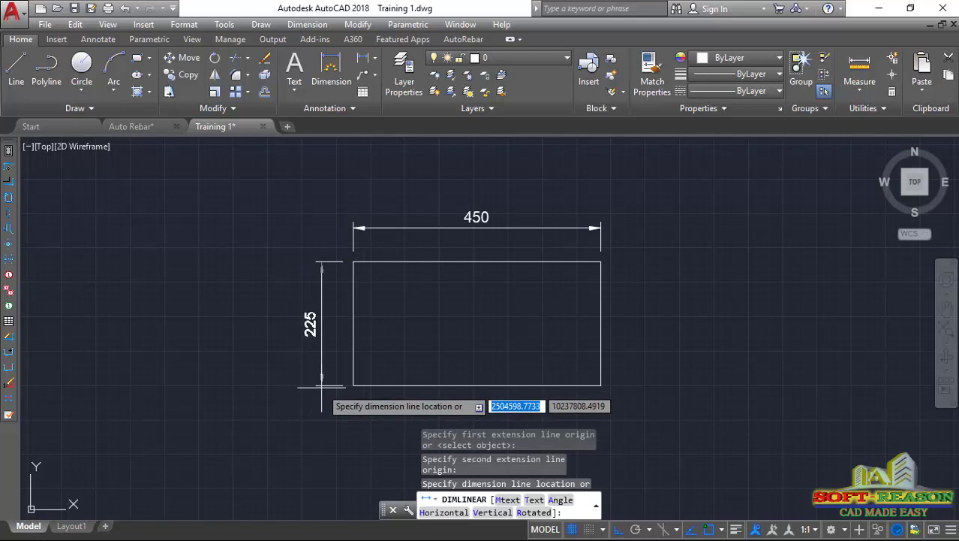
click(319, 388)
scroll(372, 298, up, 2)
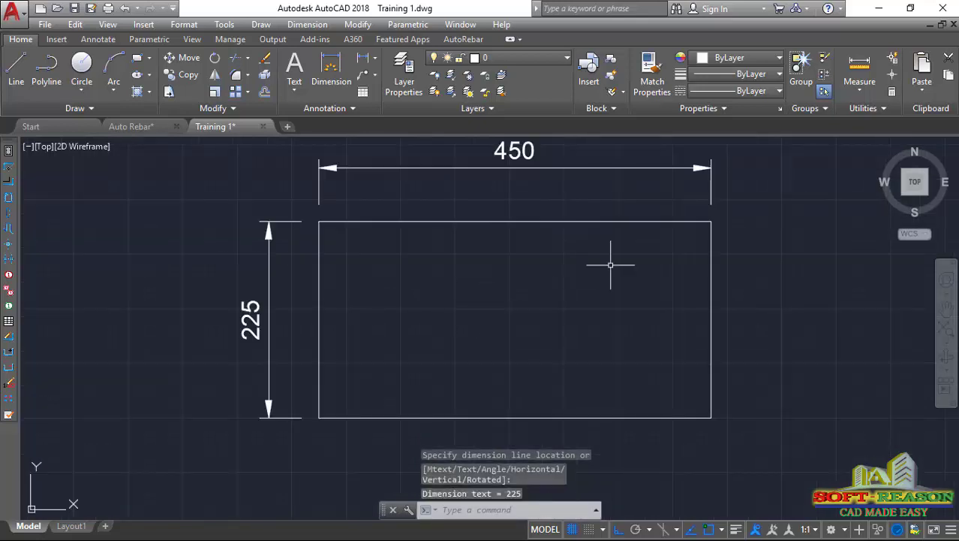
click(525, 222)
Select the rectangle's edges individually to confirm they are separate lines.
click(333, 306)
click(301, 299)
click(598, 421)
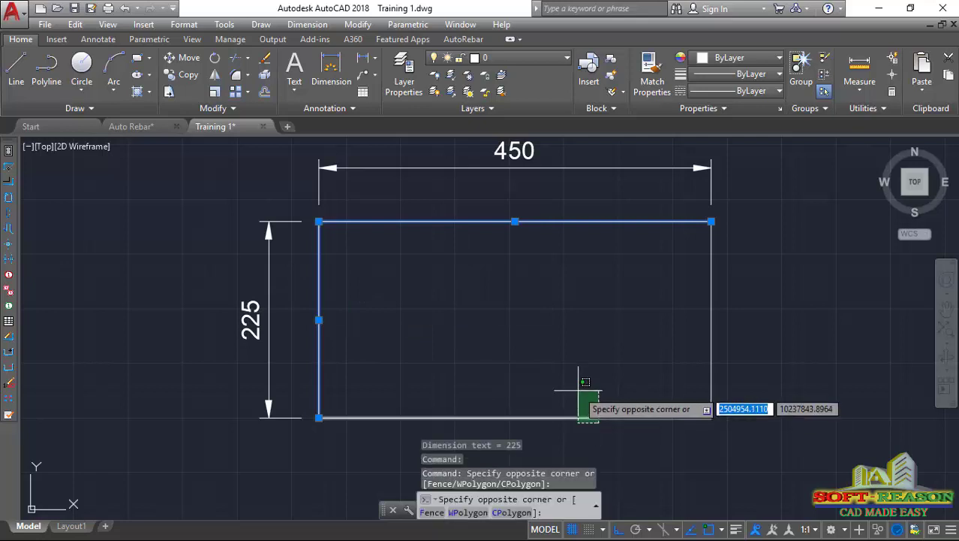
click(590, 379)
key(Escape)
click(728, 295)
click(636, 325)
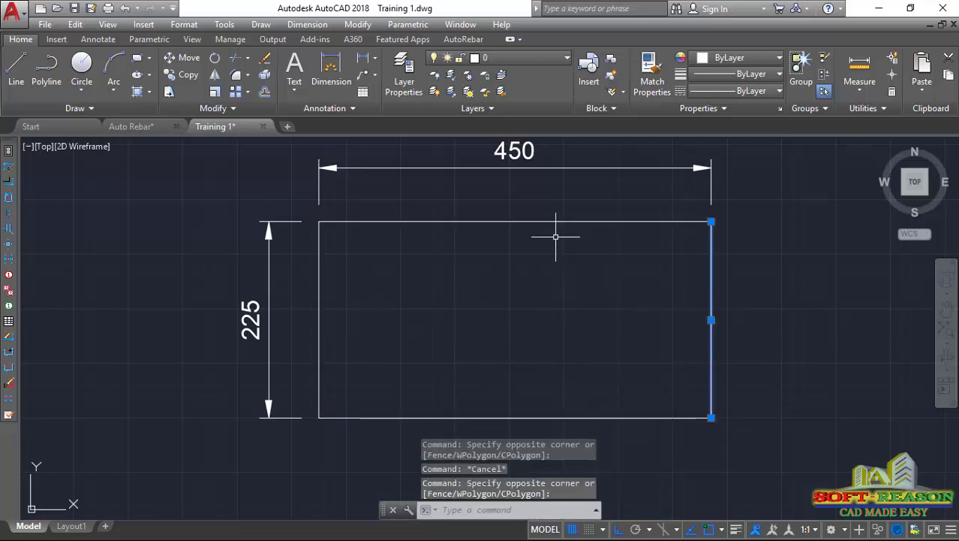
key(Escape)
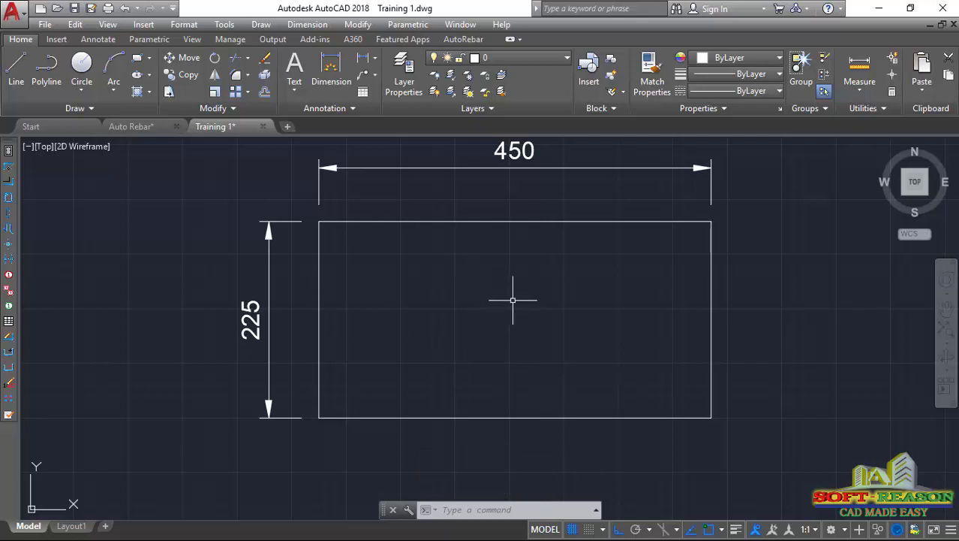
JOIN the top, right, bottom and left edges into one polyline and verify it selects as one.
text(j)
key(Return)
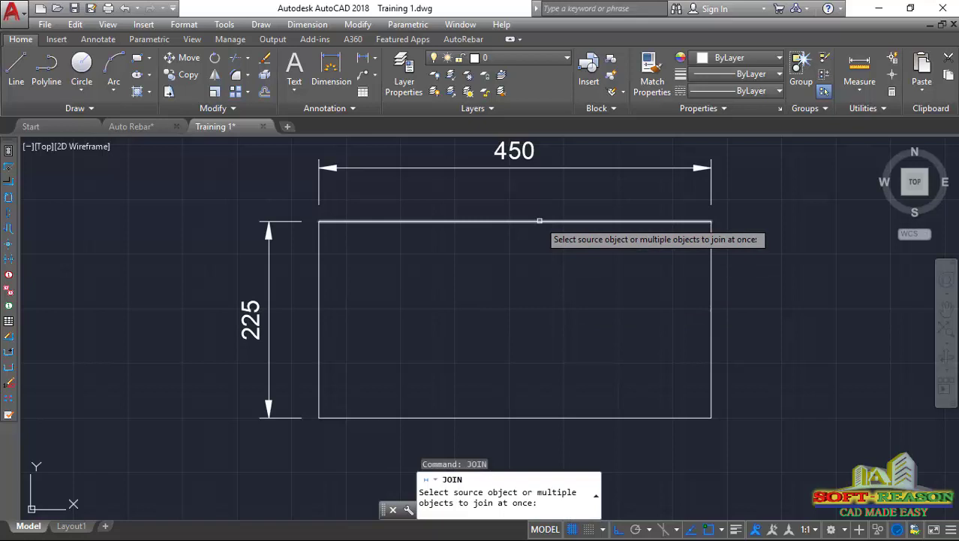
click(537, 221)
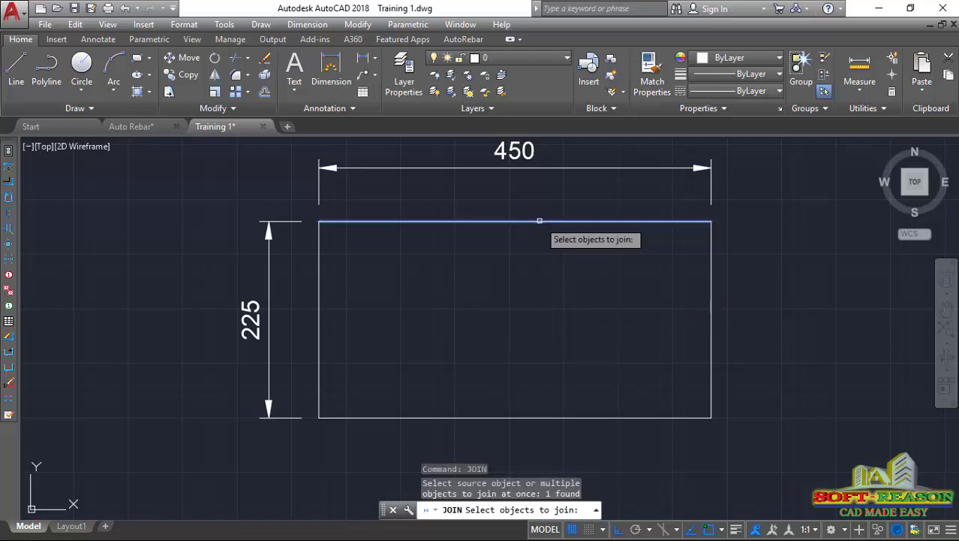
click(711, 300)
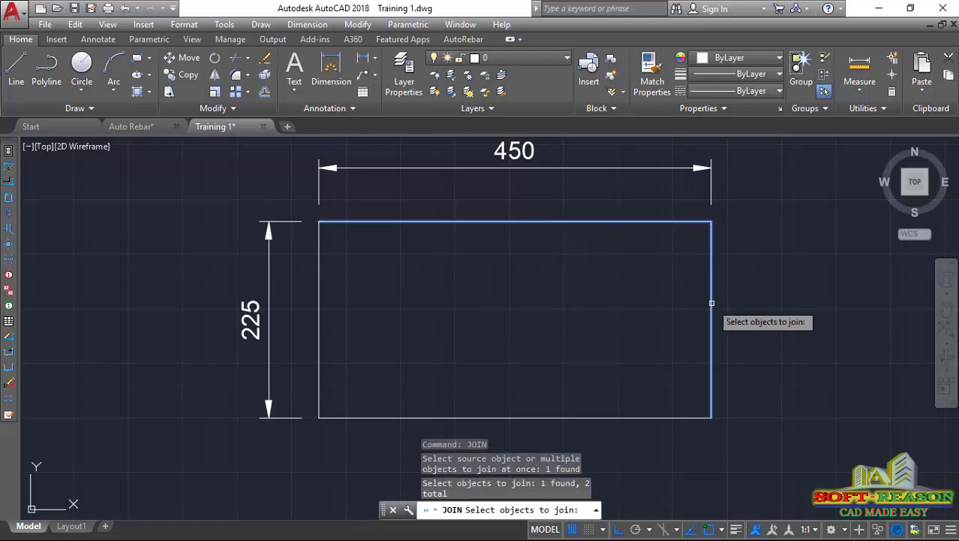
click(587, 415)
click(323, 347)
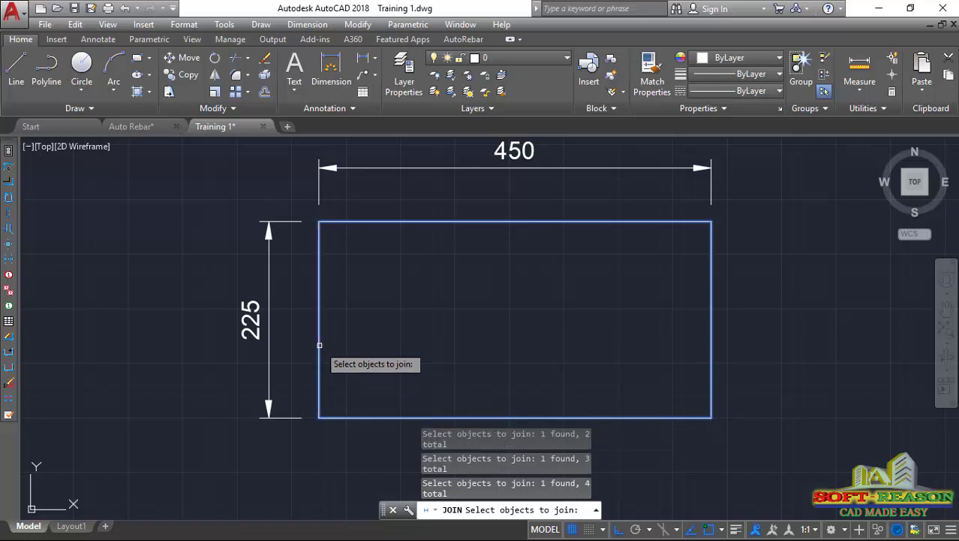
key(Return)
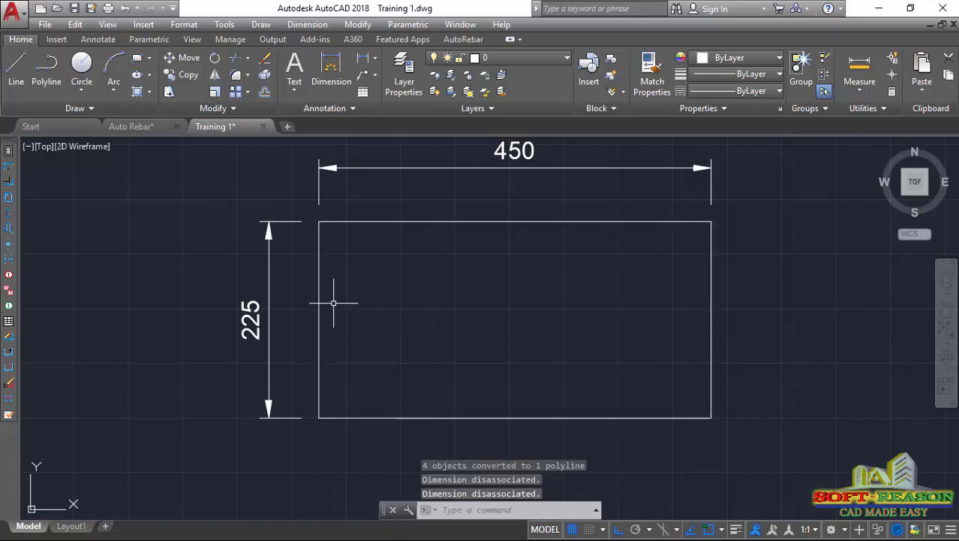
click(318, 285)
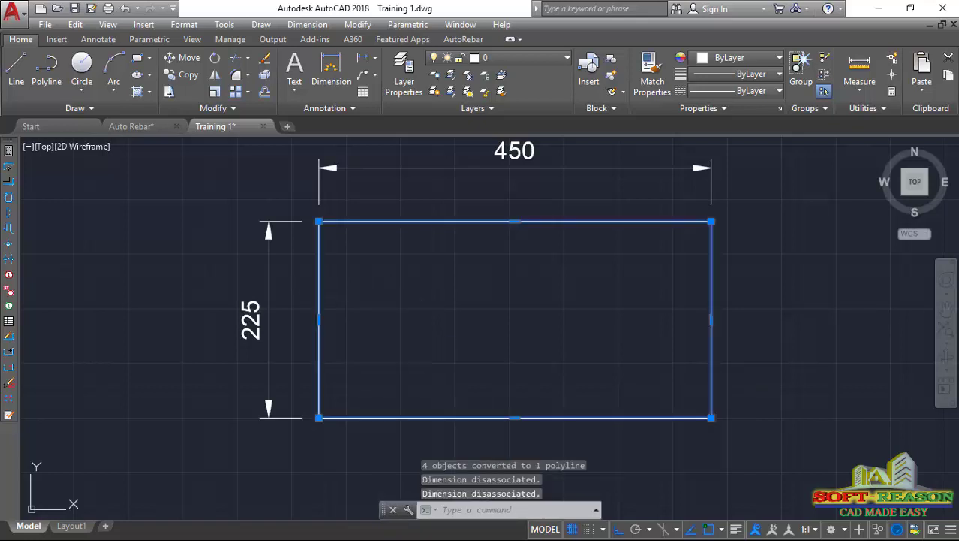
key(Escape)
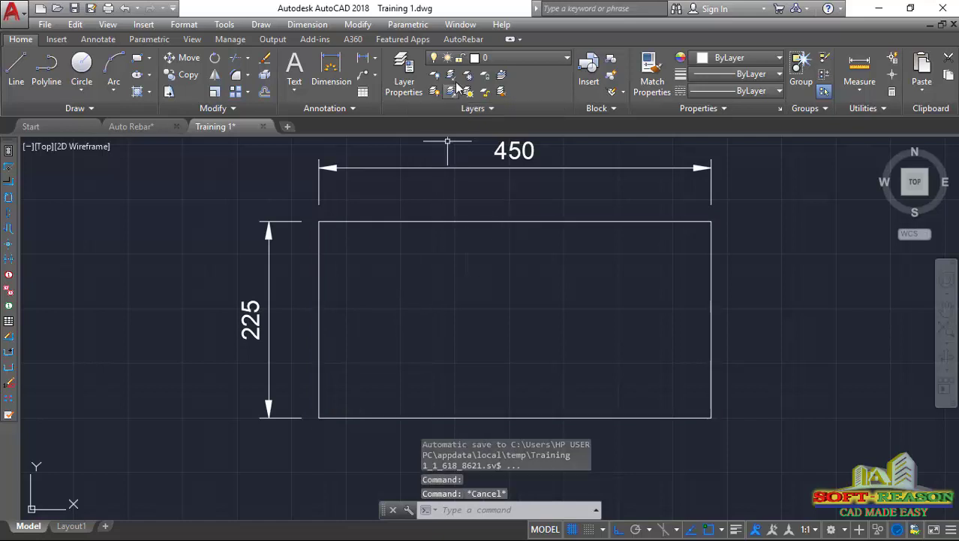
click(460, 40)
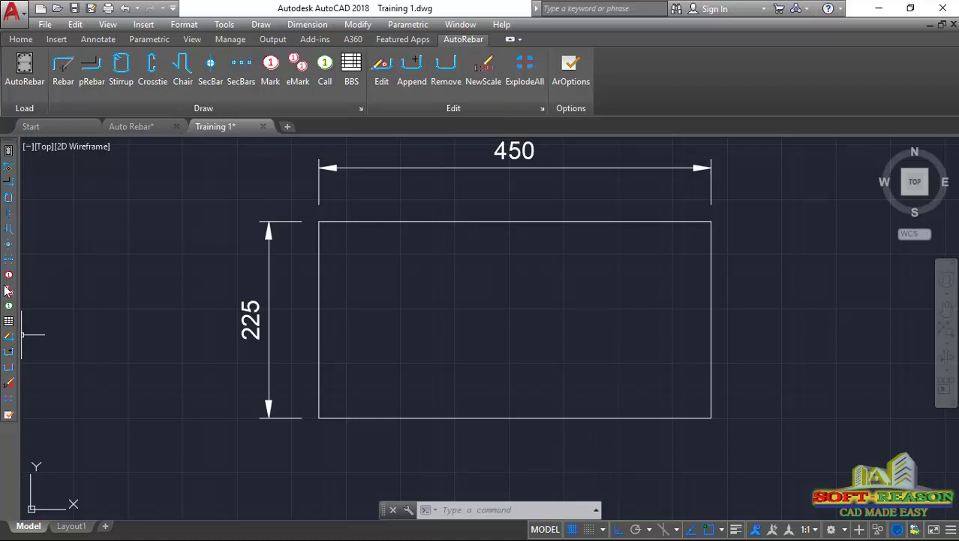
Draw an 8 mm stirrup with default 30 mm cover between the rectangle's top-left and bottom-right corners.
click(120, 76)
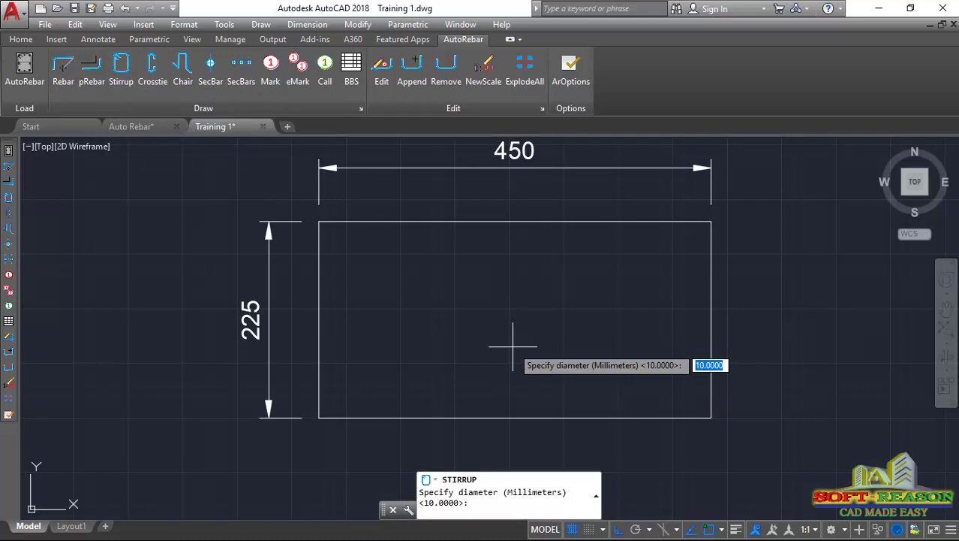
text(8)
key(Return)
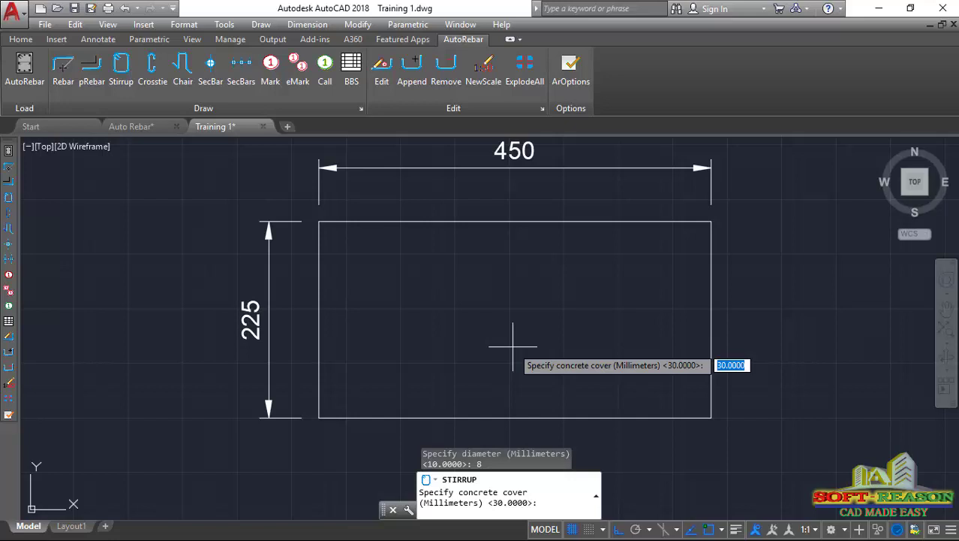
key(Return)
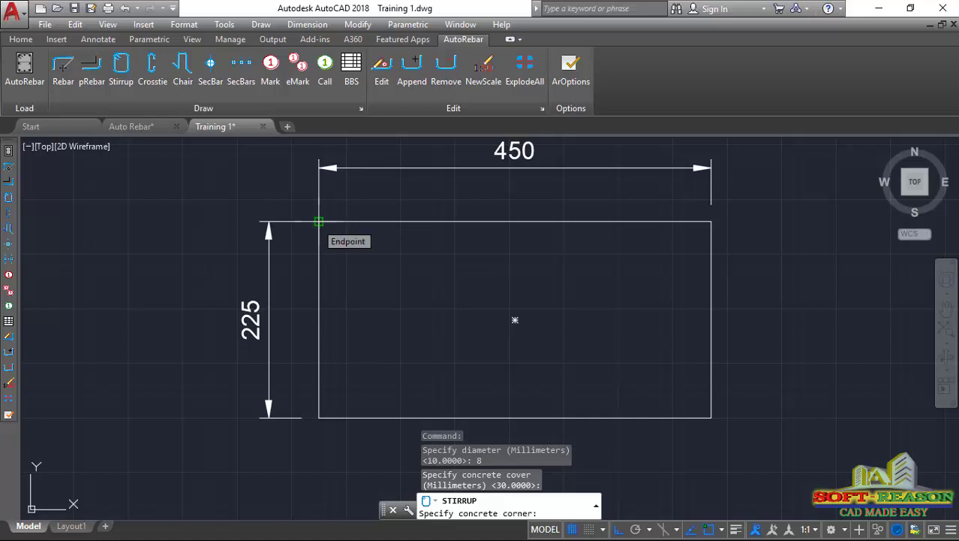
click(319, 221)
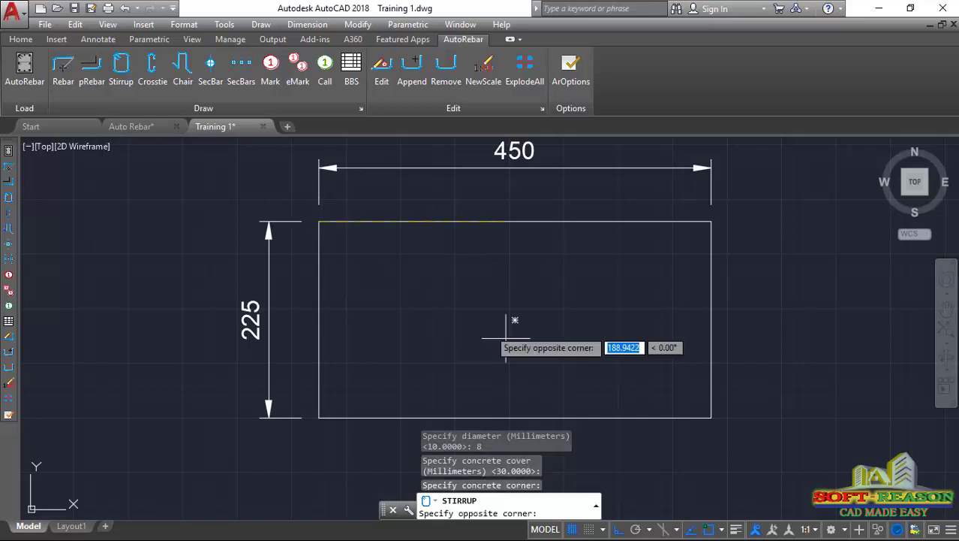
click(711, 417)
scroll(394, 334, down, 3)
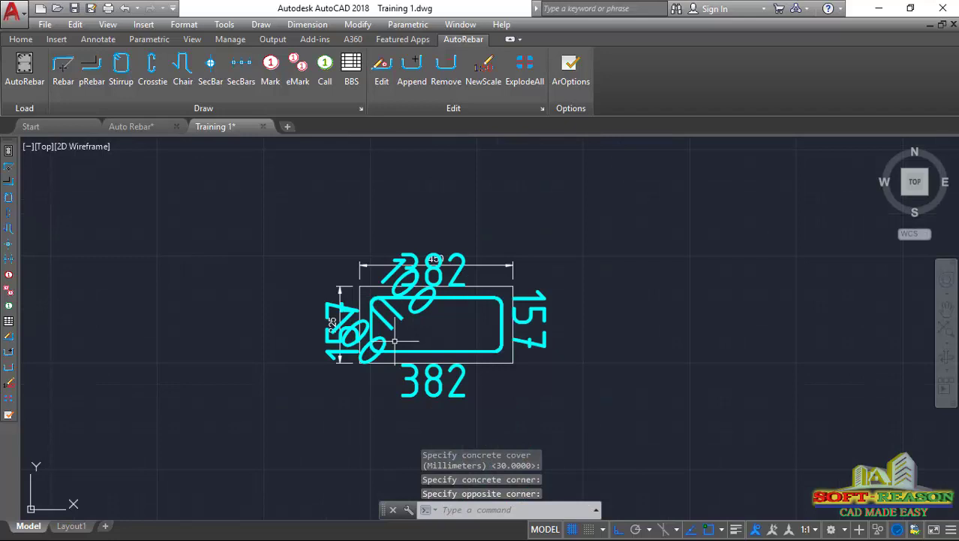
scroll(410, 338, up, 2)
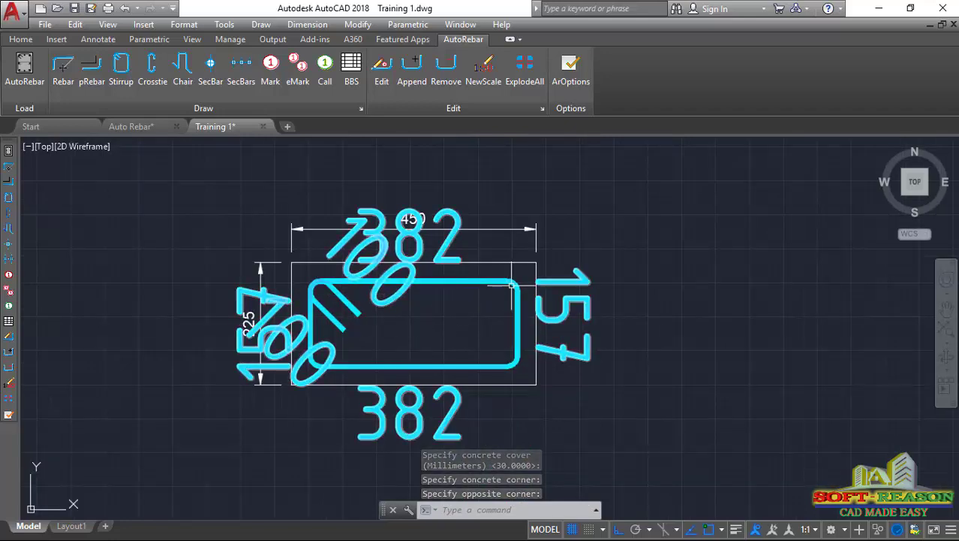
scroll(430, 362, up, 4)
scroll(465, 330, down, 4)
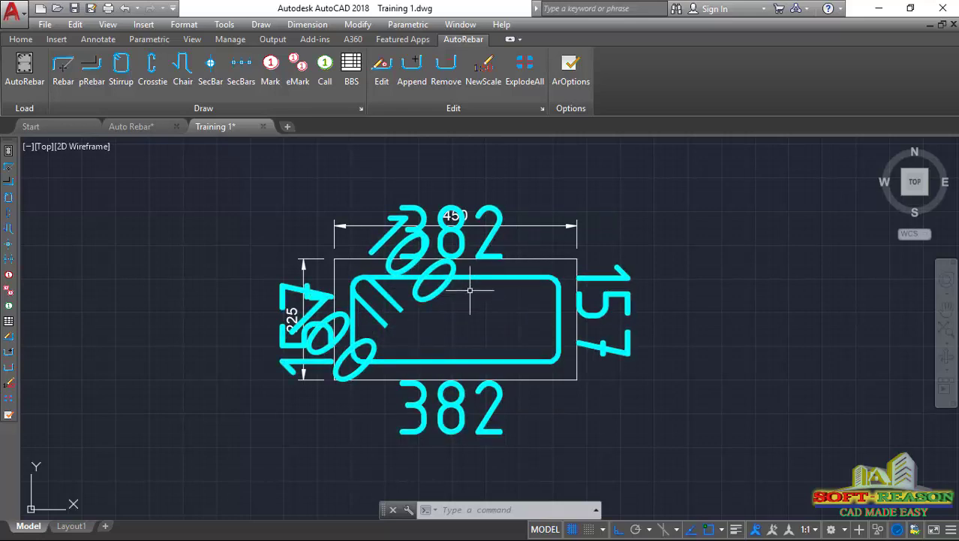
Set the selected stirrup's annotation scale to 10 with NewScale, then pan the section left.
click(499, 282)
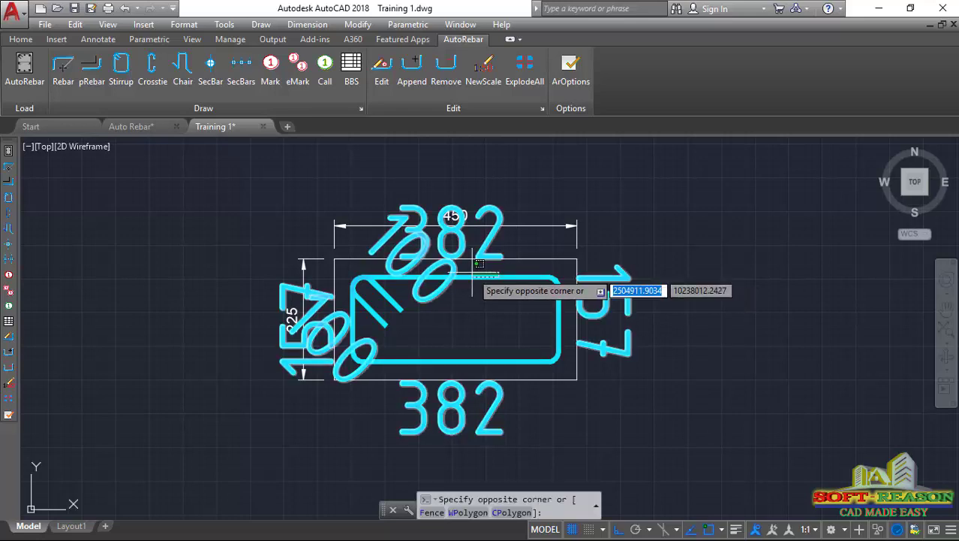
click(468, 274)
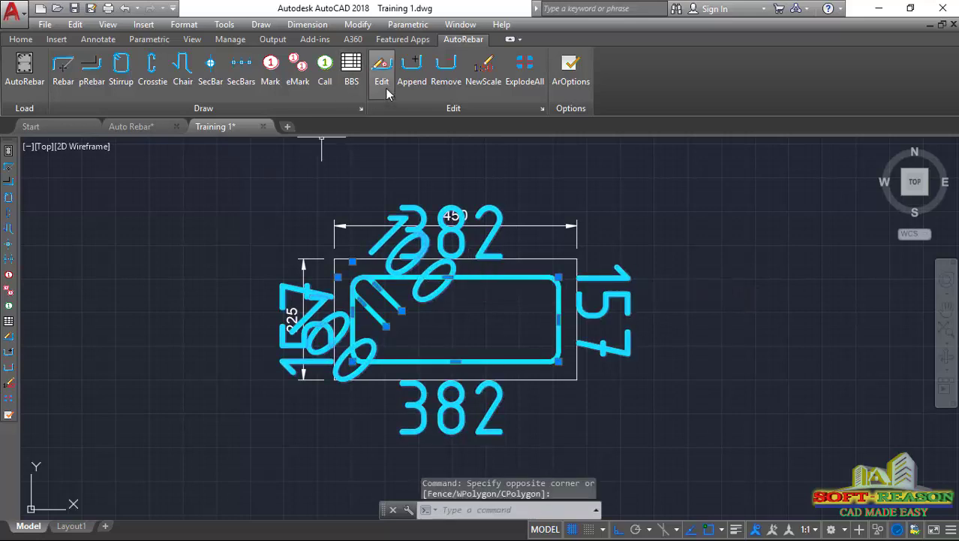
click(485, 95)
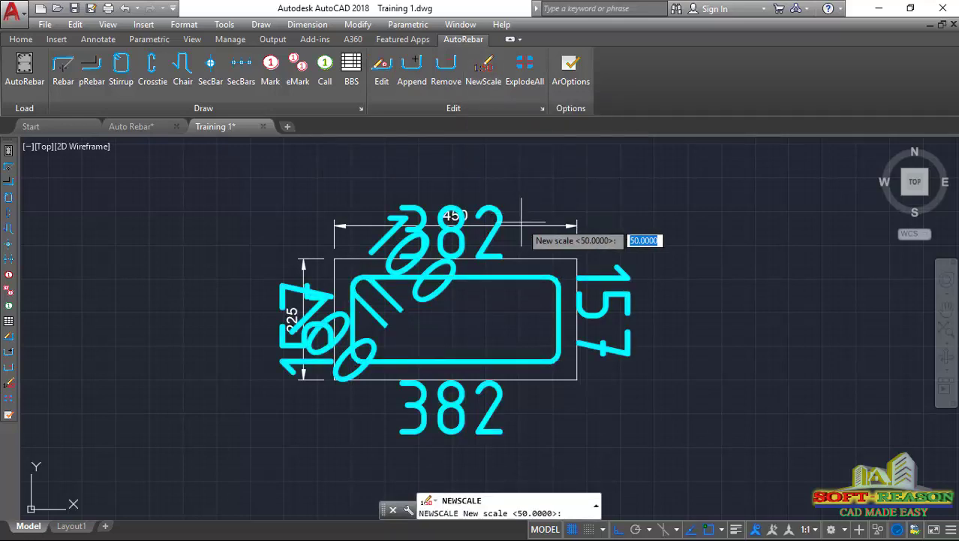
text(10)
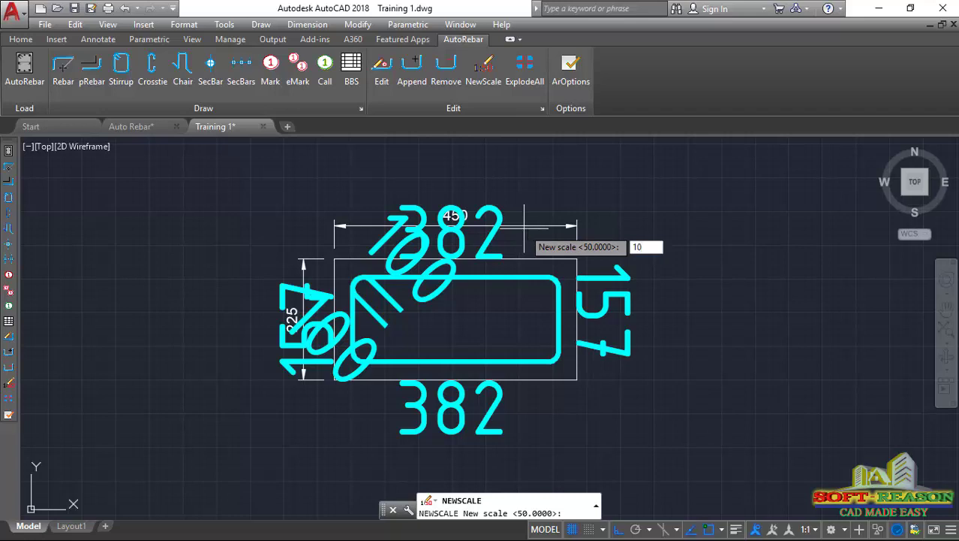
key(Return)
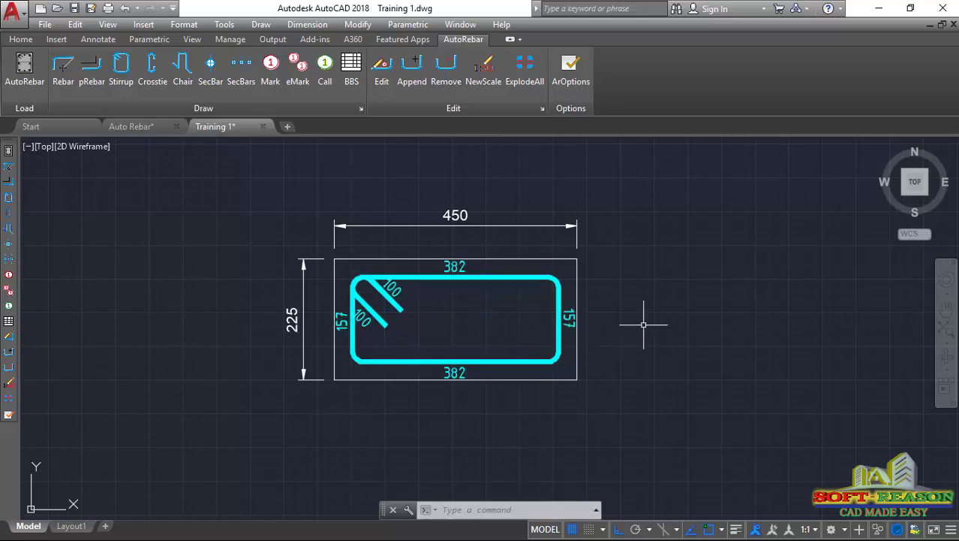
middle_drag(417, 337, 284, 330)
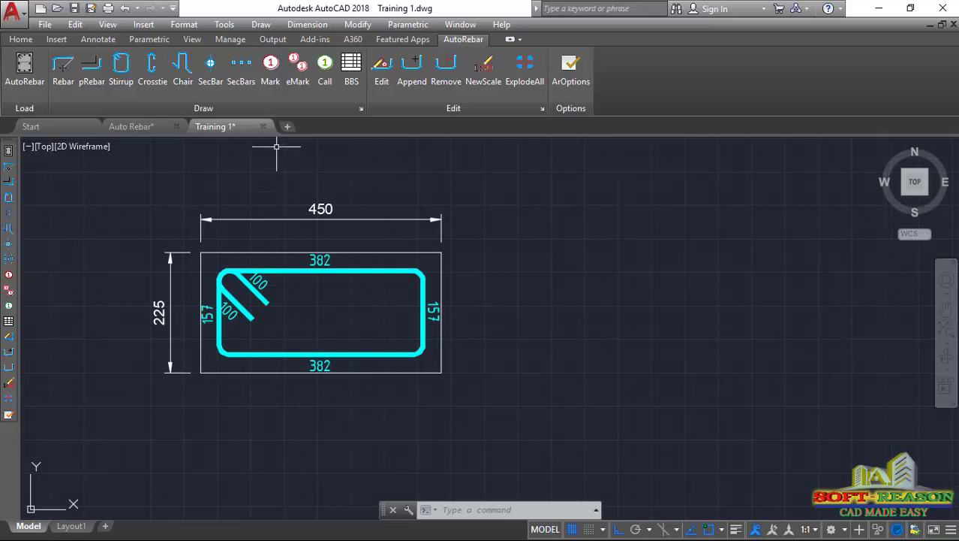
Zoom in on the section and launch the AutoRebar SecBars command.
scroll(259, 309, up, 2)
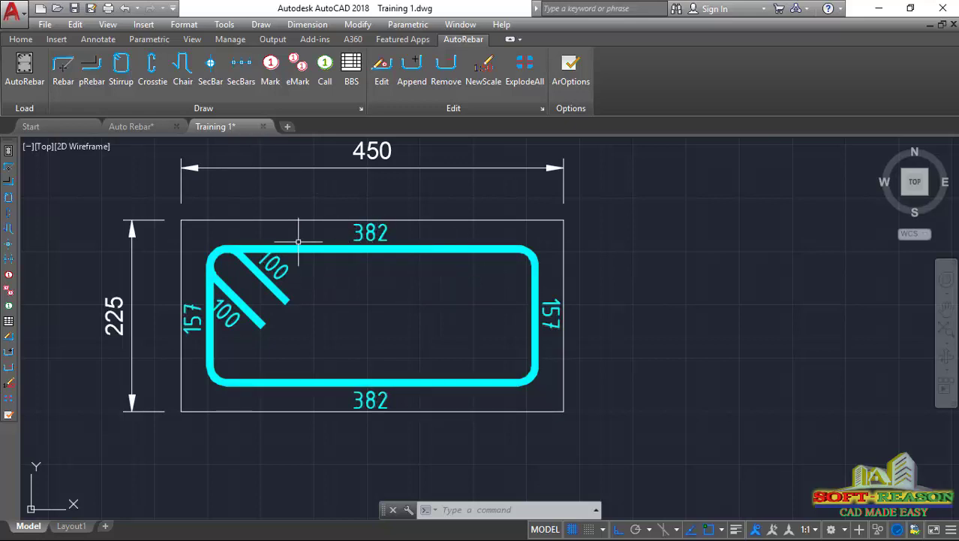
click(241, 72)
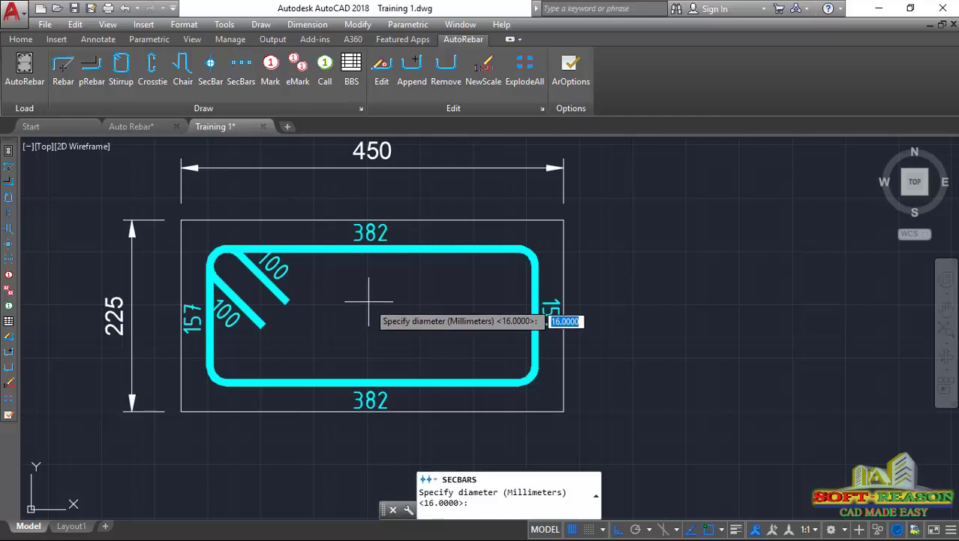
Place 16 mm section bars at 170 spacing from the stirrup's top-left to top-right corner.
key(Return)
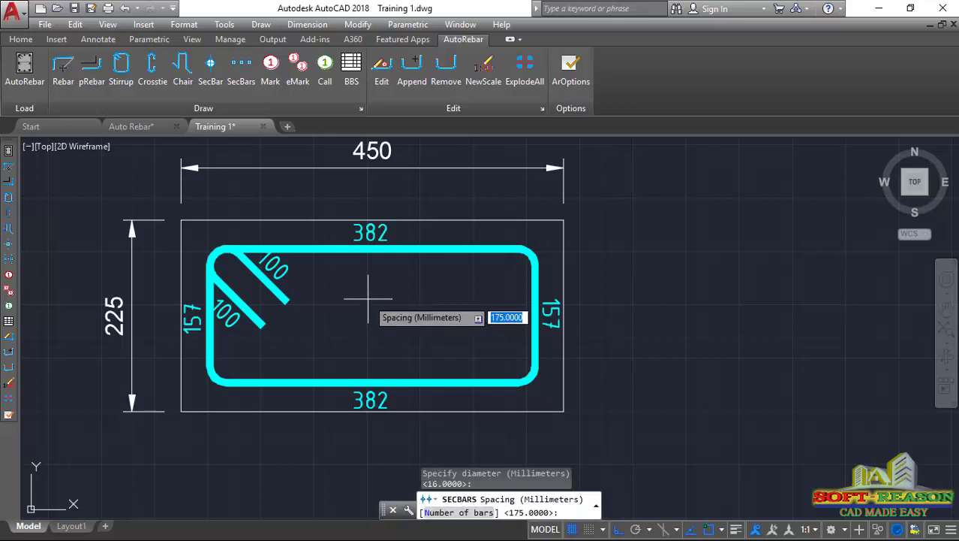
text(170)
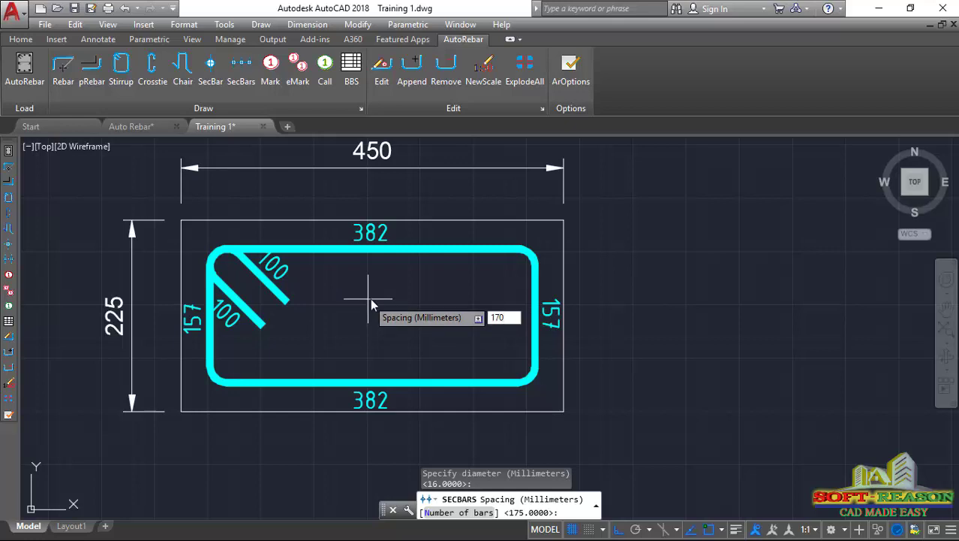
key(Return)
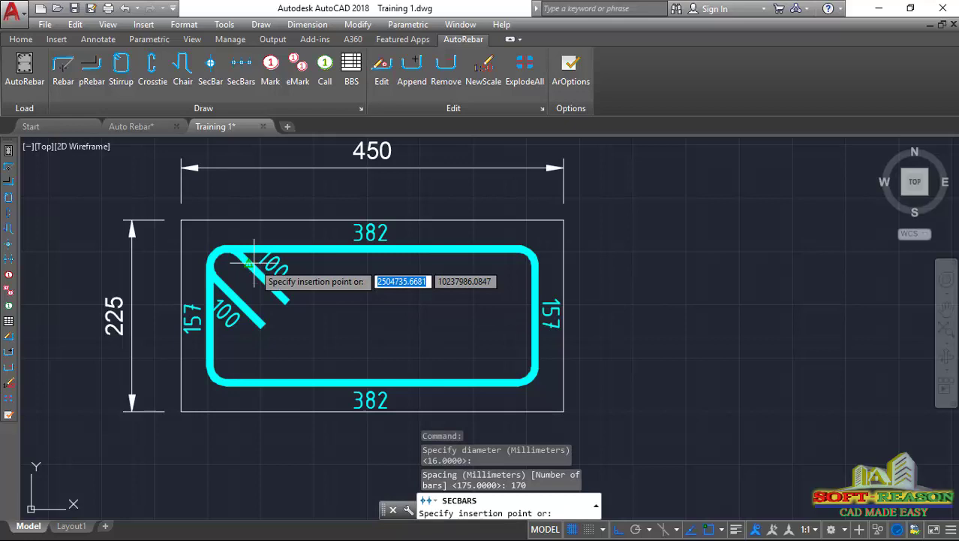
scroll(303, 279, up, 5)
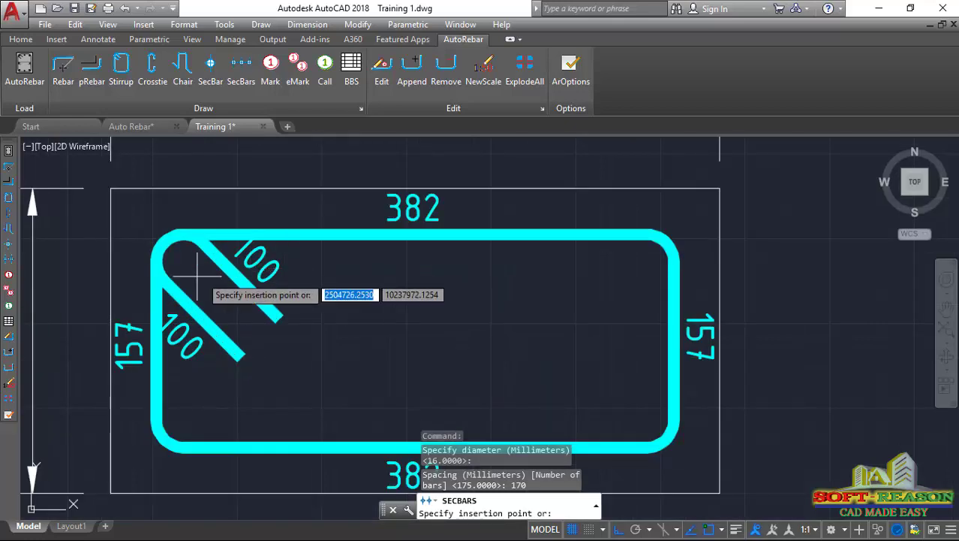
scroll(159, 255, up, 2)
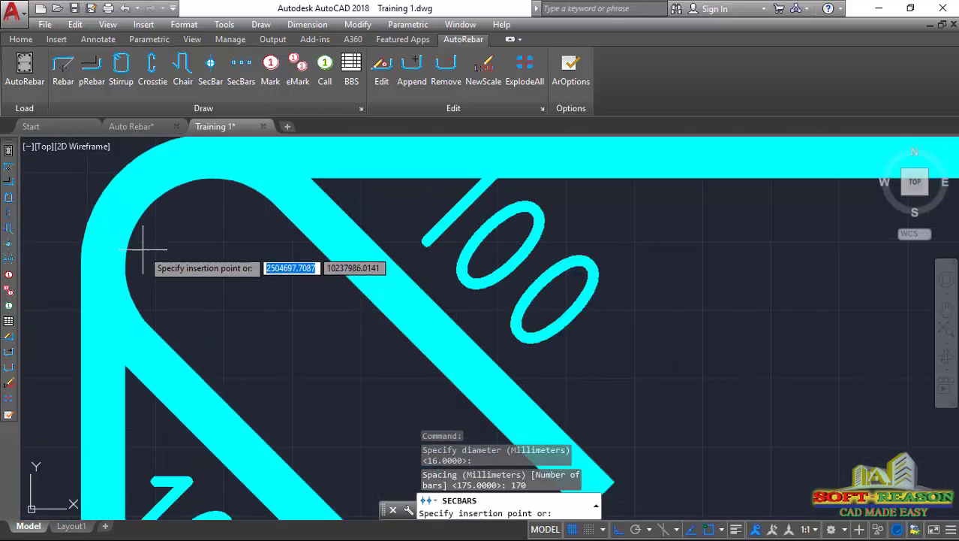
click(152, 257)
scroll(161, 274, down, 5)
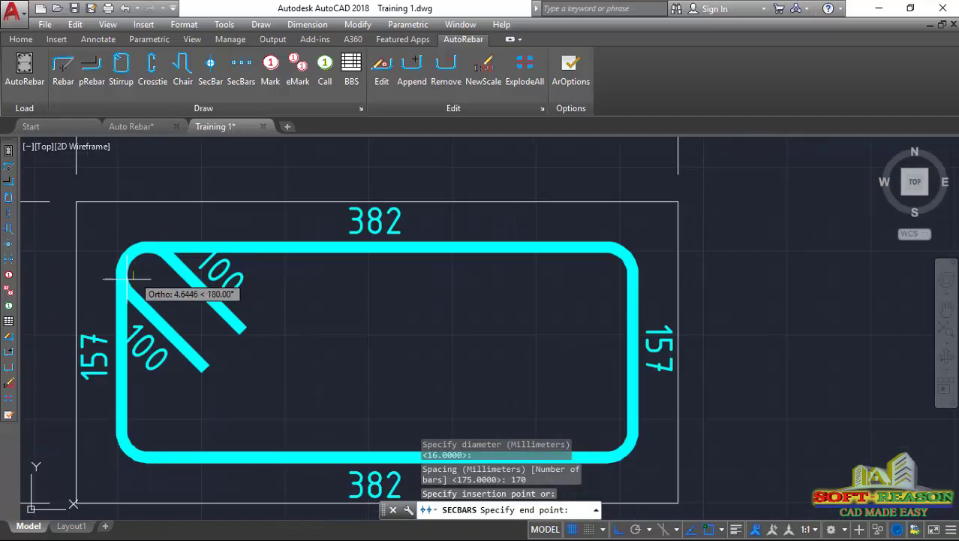
scroll(636, 271, up, 2)
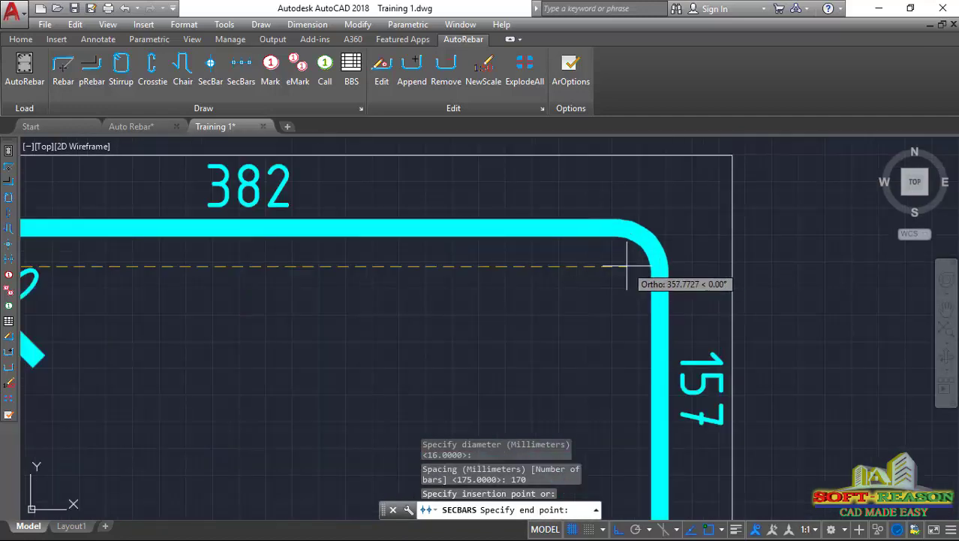
click(638, 267)
scroll(637, 267, down, 4)
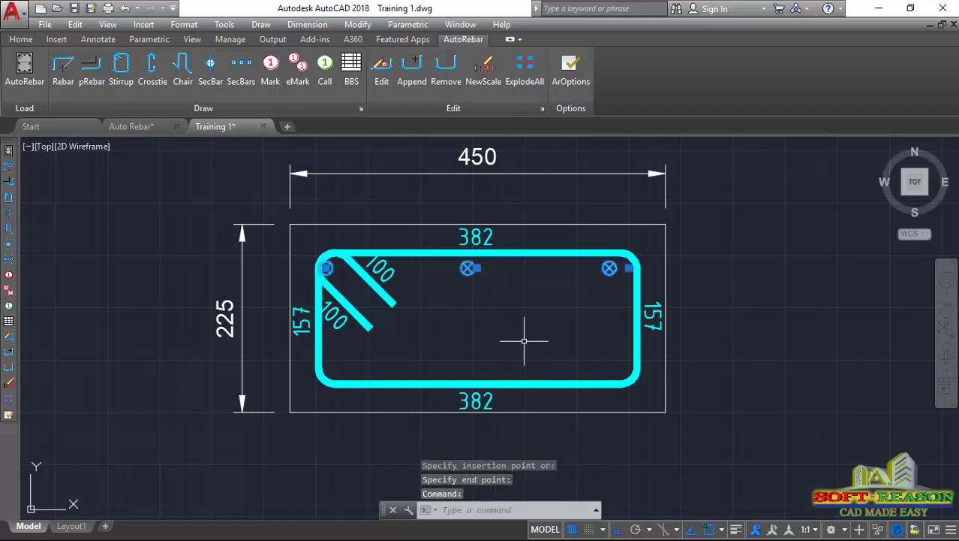
Move the selected bar to the top middle of the stirrup.
text(m)
key(Return)
scroll(611, 285, up, 4)
click(574, 289)
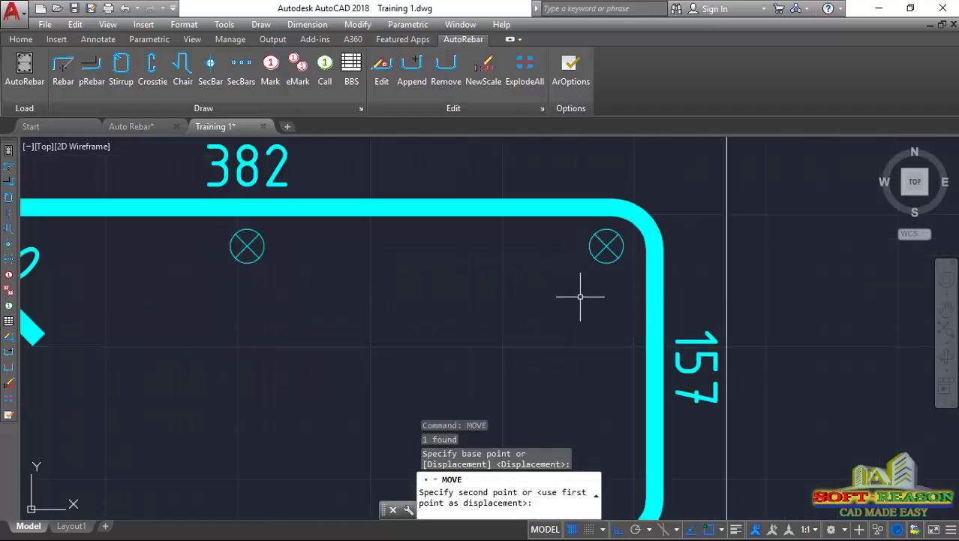
scroll(581, 296, down, 6)
scroll(617, 292, up, 3)
click(524, 268)
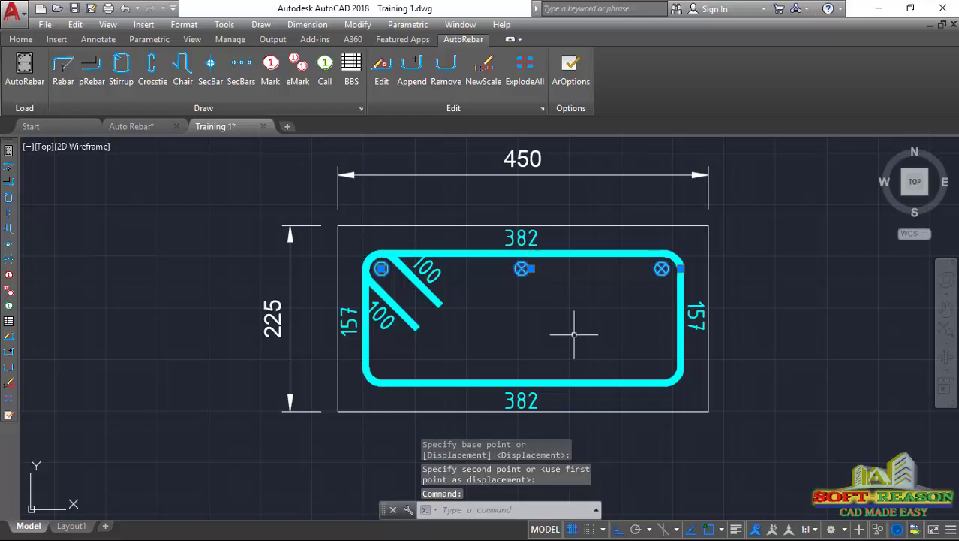
Copy the top bars down to form a matching row along the stirrup's bottom.
text(co)
key(Return)
click(766, 274)
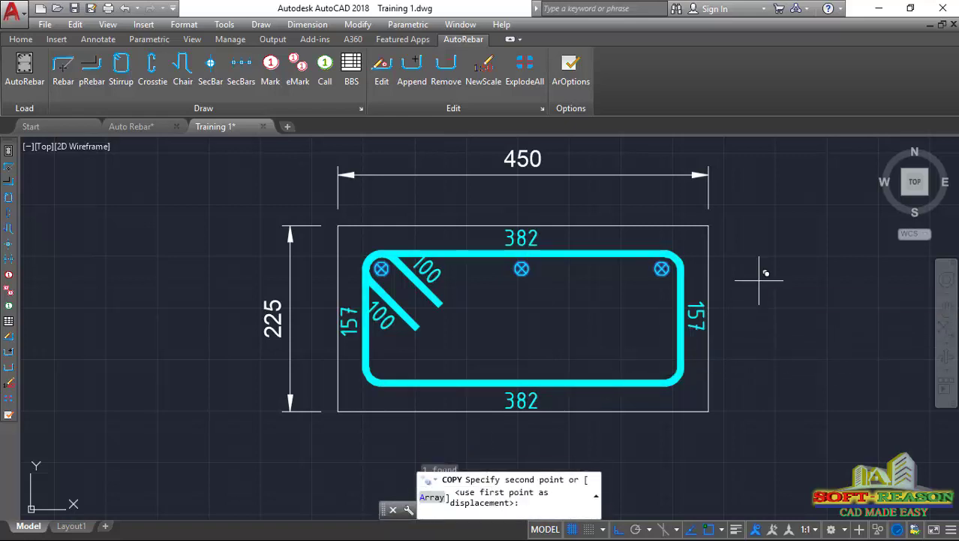
click(771, 383)
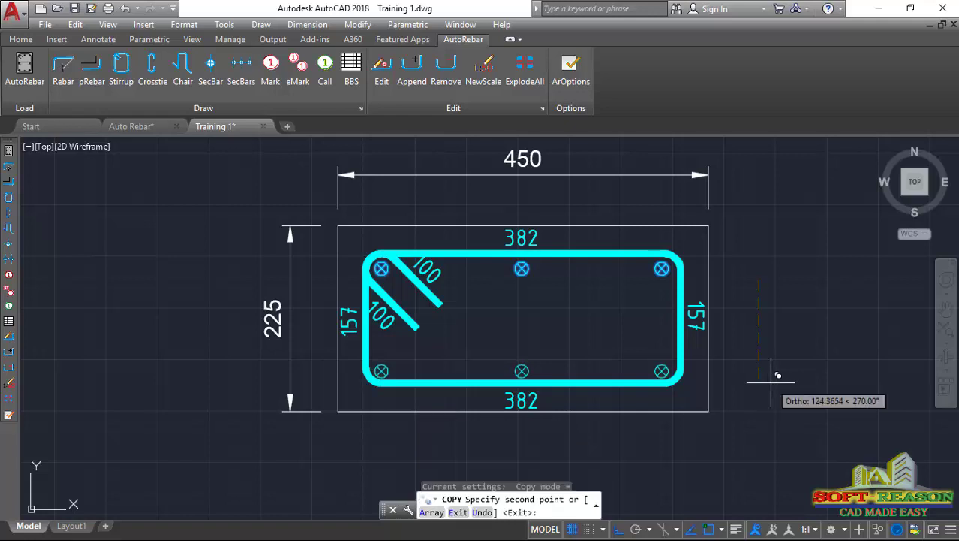
key(Escape)
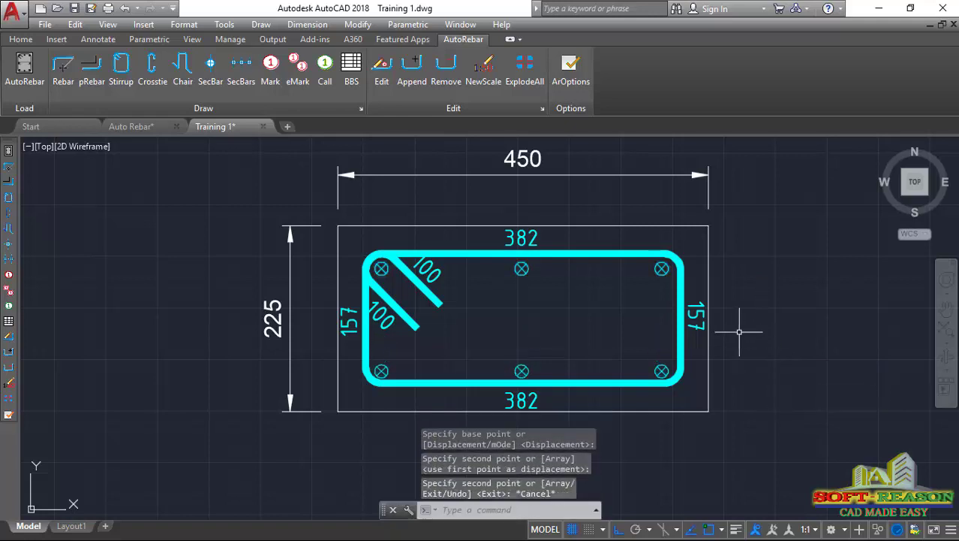
scroll(426, 249, down, 2)
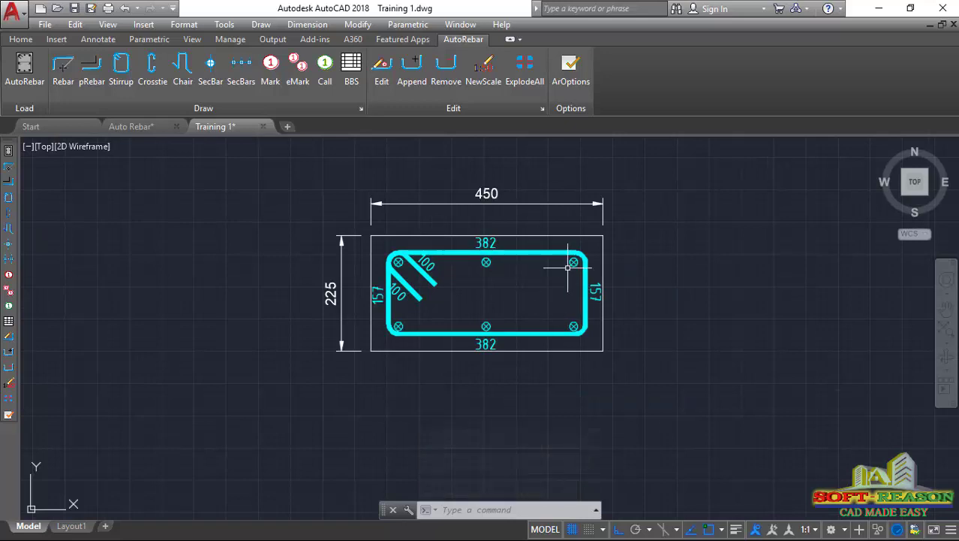
scroll(505, 265, up, 2)
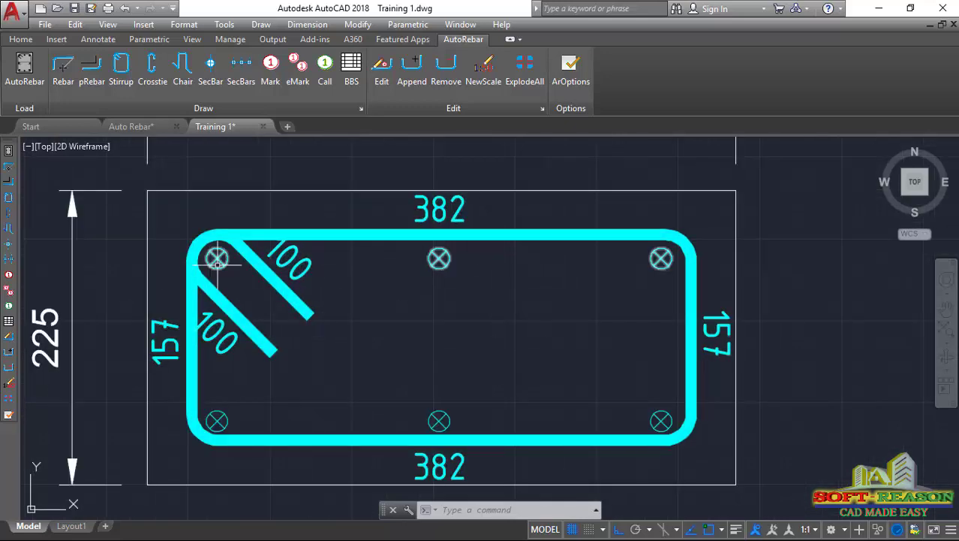
click(439, 261)
key(Escape)
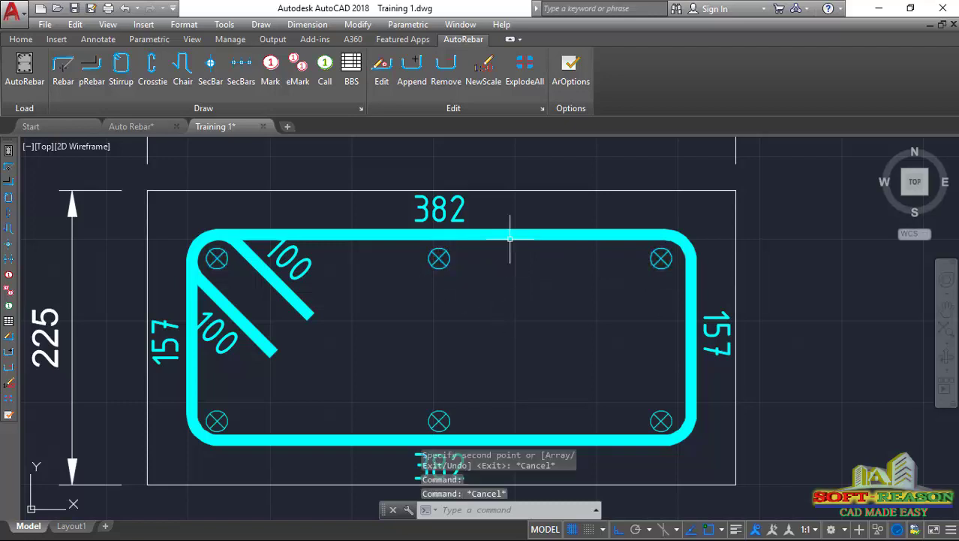
click(571, 68)
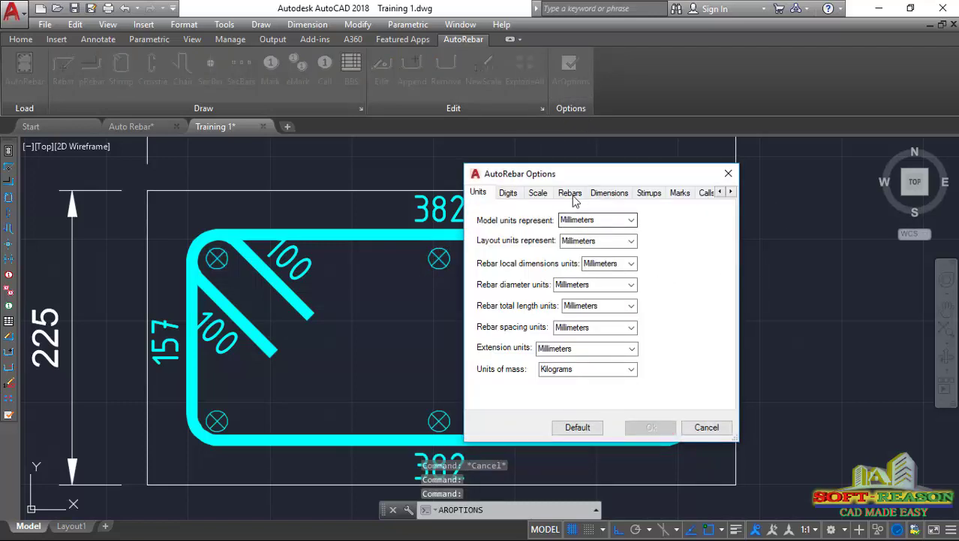
Set the section-bar cross hairs type to none on the Rebars tab and apply.
click(570, 193)
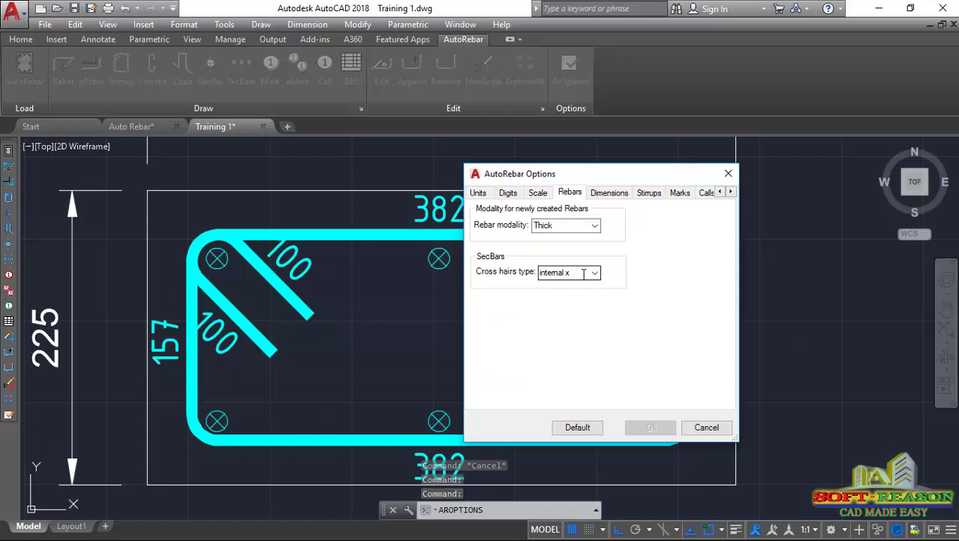
click(583, 273)
click(595, 272)
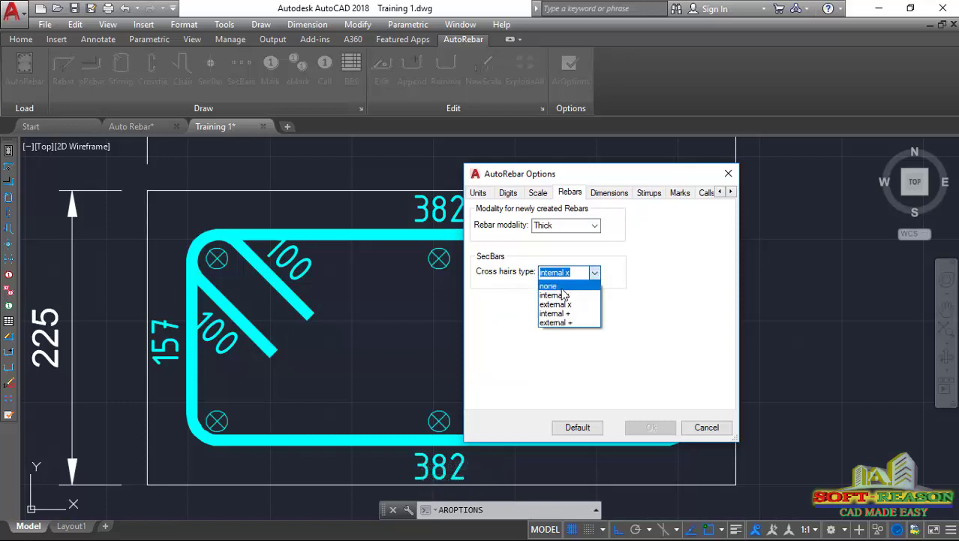
click(559, 286)
click(651, 427)
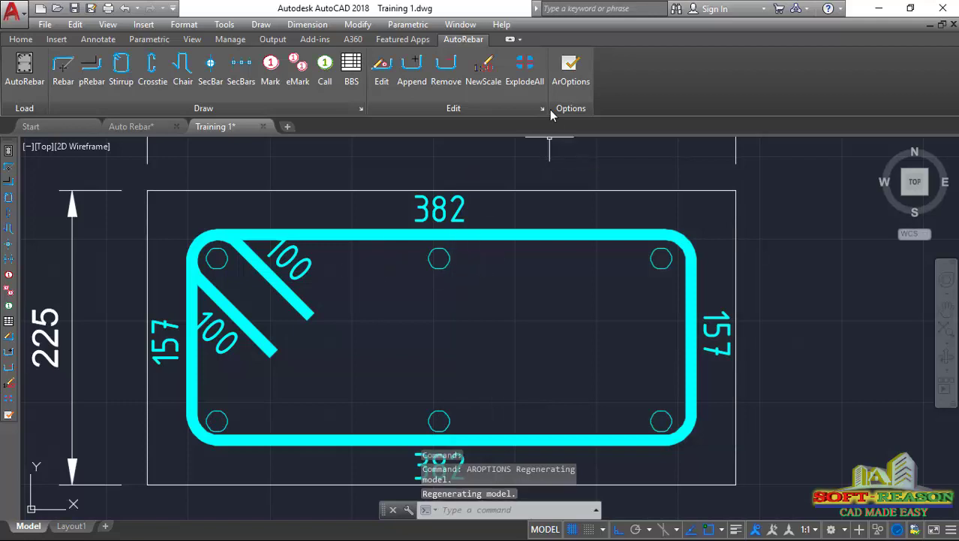
Change the section-bar cross hairs type to external + and apply.
click(571, 79)
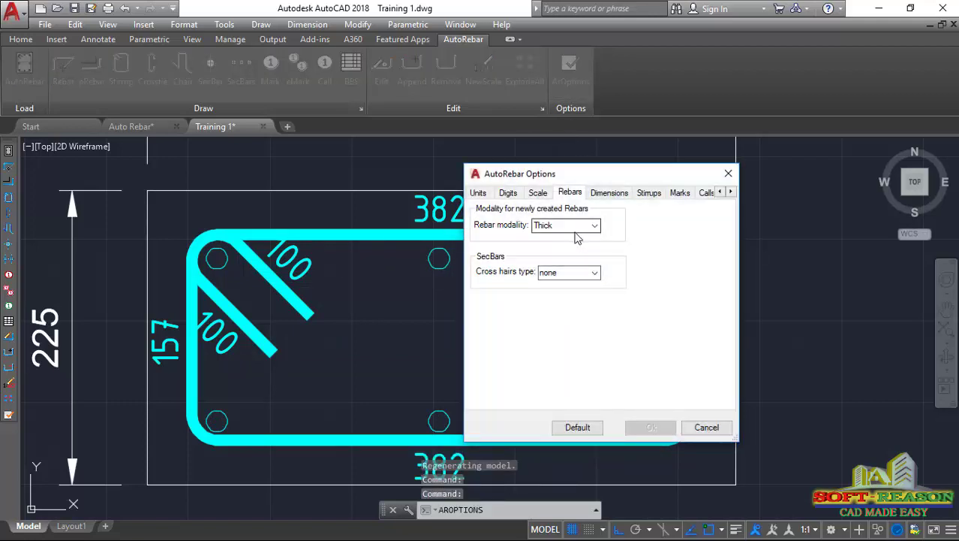
click(592, 280)
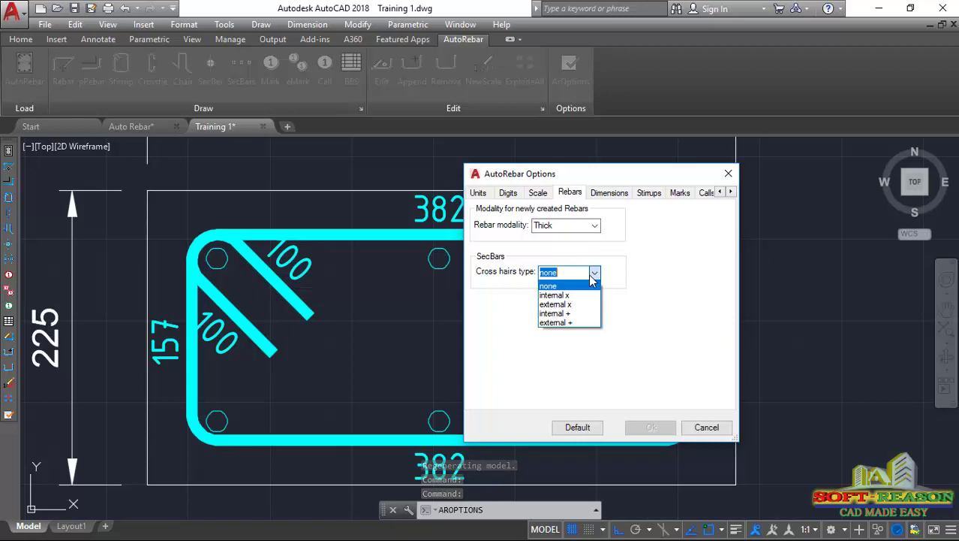
click(563, 329)
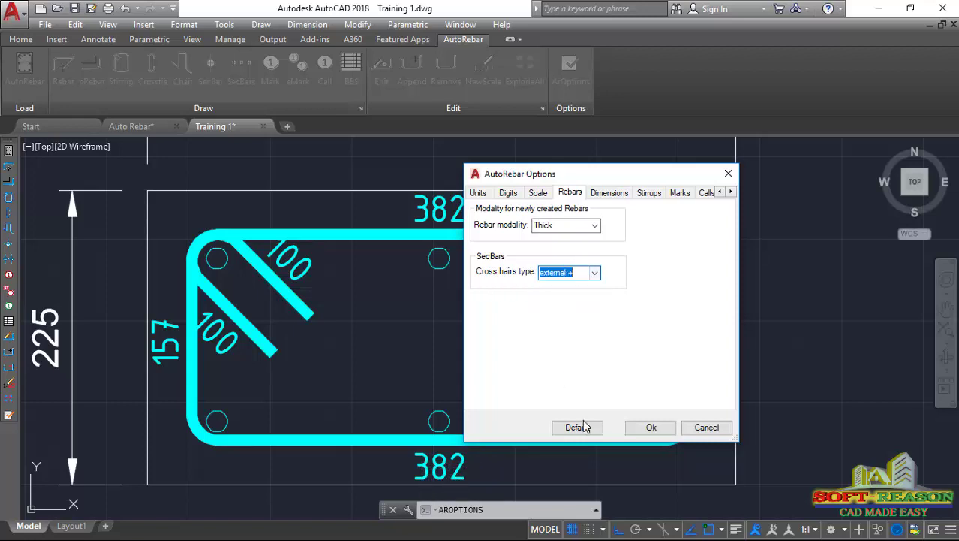
click(652, 428)
scroll(429, 321, down, 3)
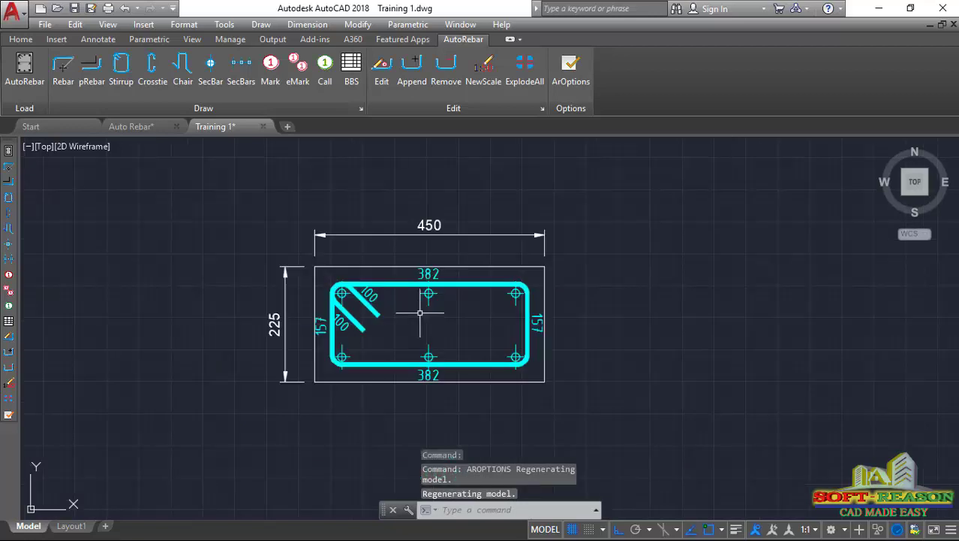
scroll(424, 315, up, 2)
scroll(426, 289, down, 2)
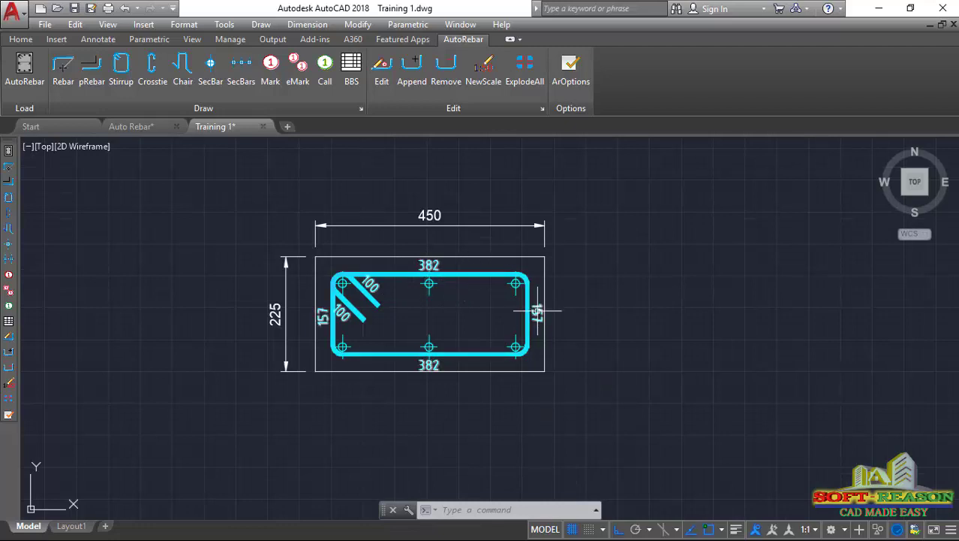
Mark the stirrup with red rebar mark 1 (0Φ8, L=1266), placed horizontally beside the section.
click(277, 82)
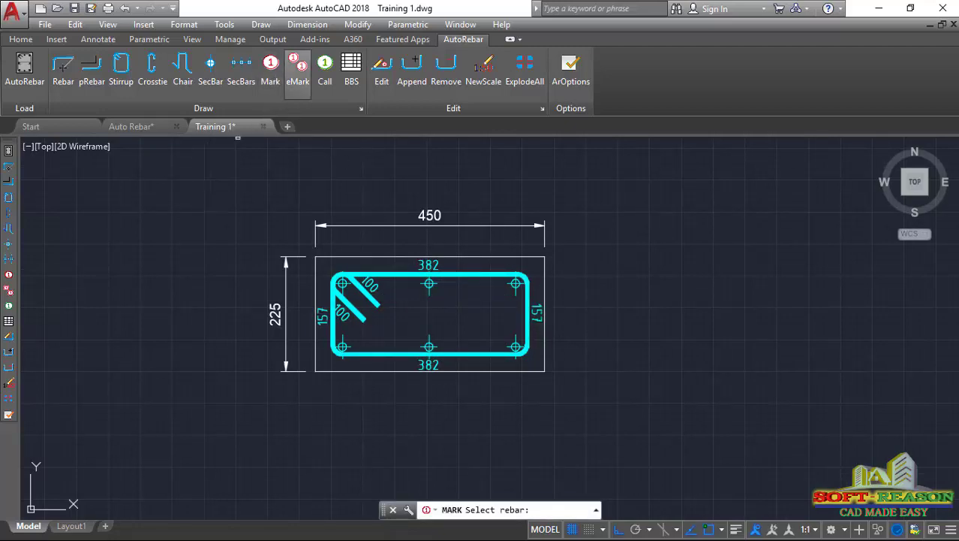
click(482, 274)
scroll(631, 274, up, 2)
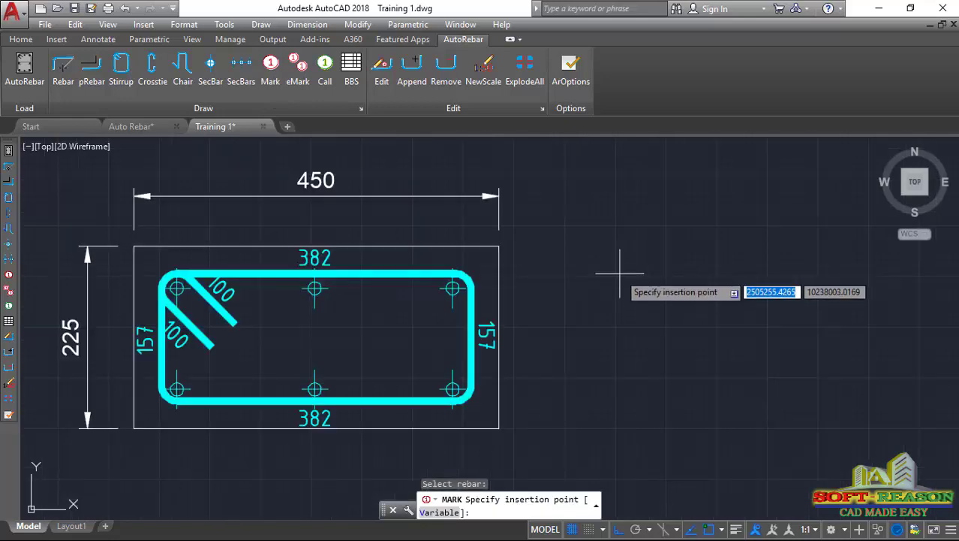
click(538, 255)
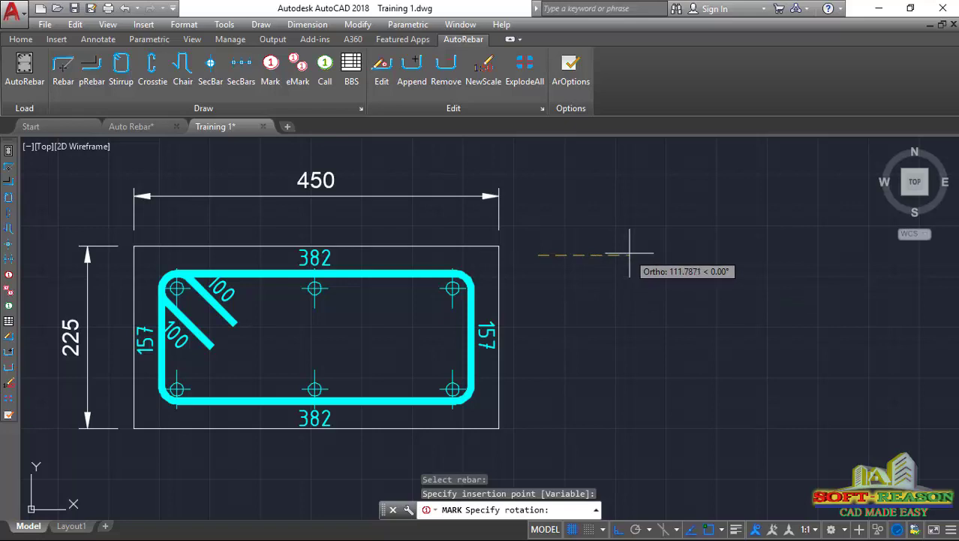
click(629, 253)
Select the red mark to bring up its Mark 1 settings (n = 6, S = 170, note CS).
scroll(620, 261, down, 5)
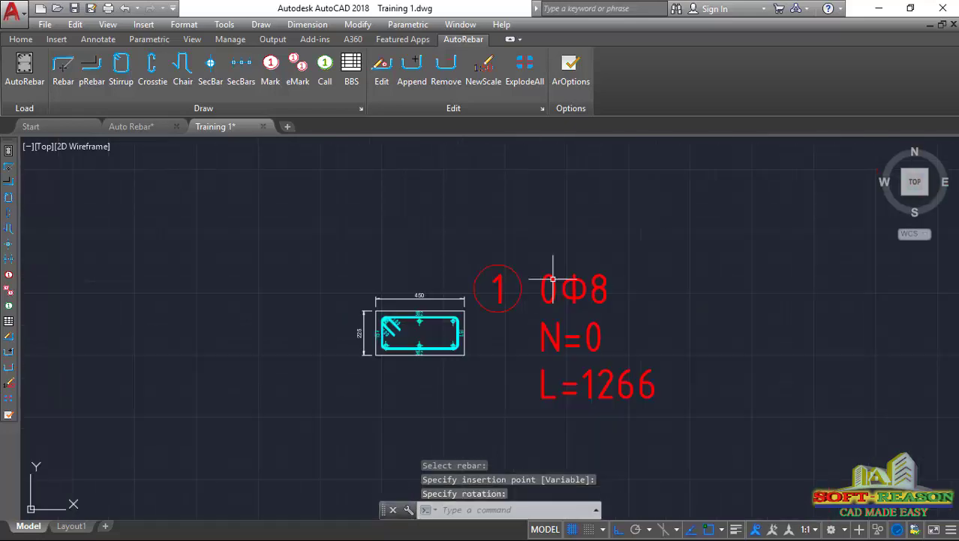
scroll(545, 345, up, 2)
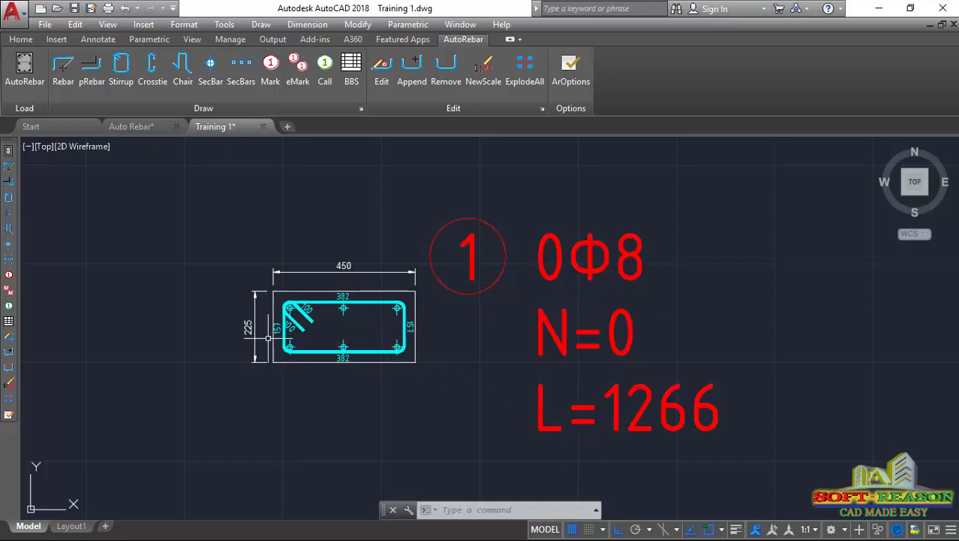
scroll(360, 349, up, 4)
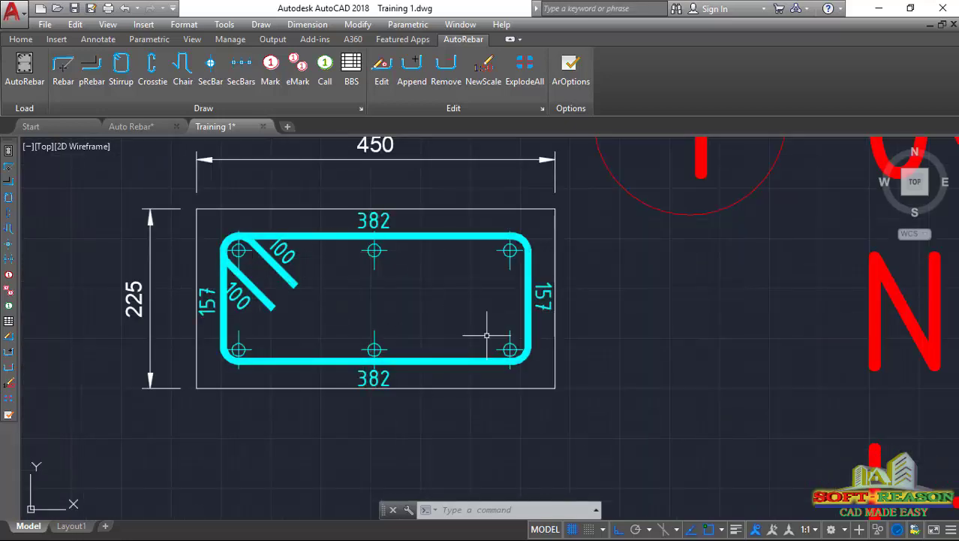
scroll(486, 335, down, 4)
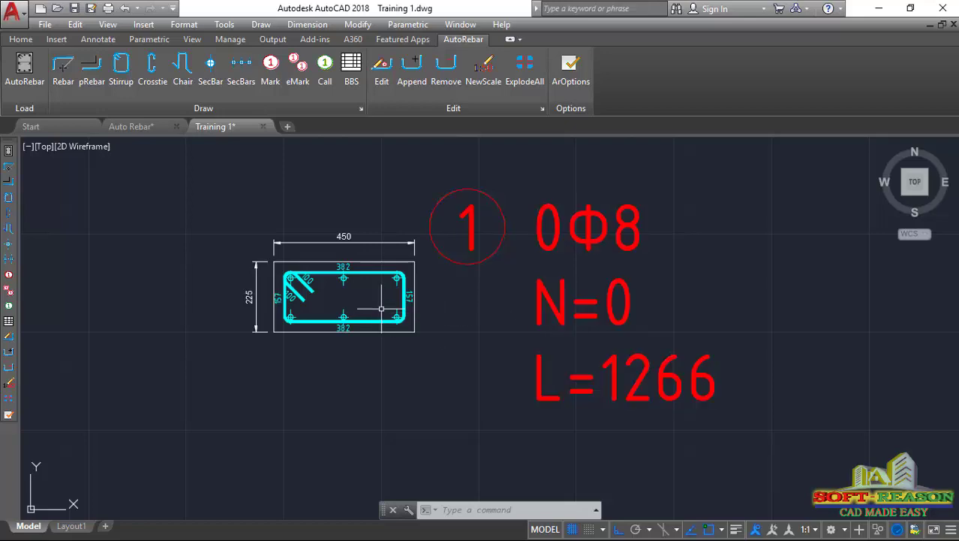
click(638, 320)
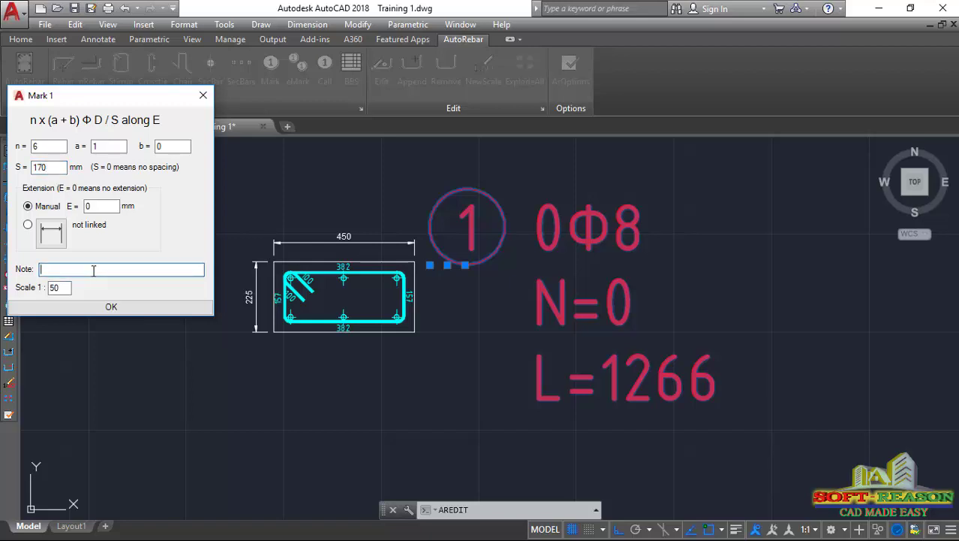
double_click(54, 288)
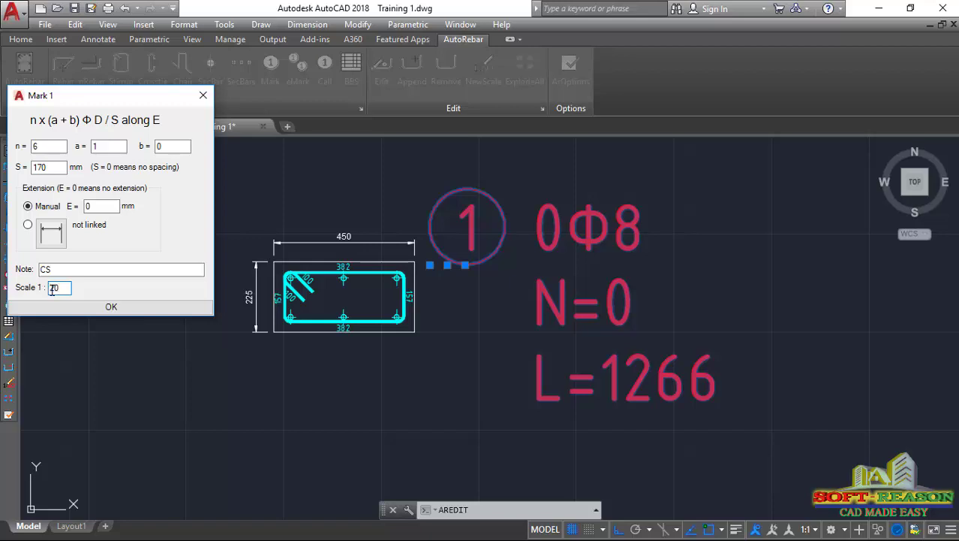
text(20)
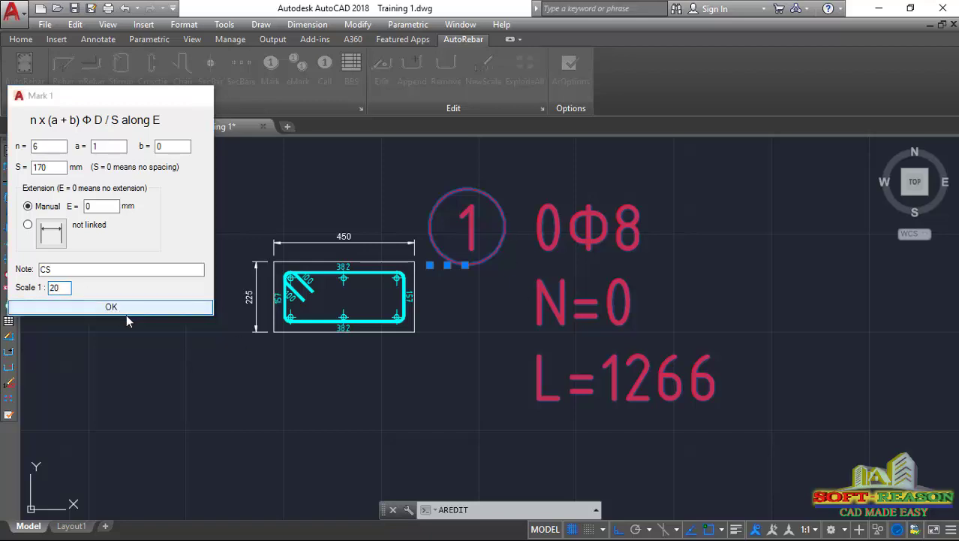
click(120, 308)
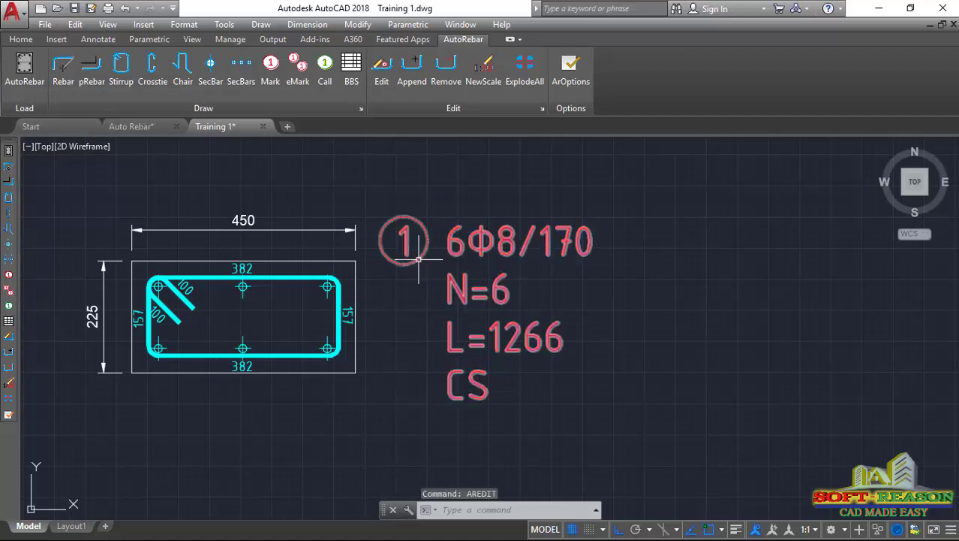
scroll(451, 241, down, 2)
scroll(497, 236, up, 2)
scroll(333, 339, up, 2)
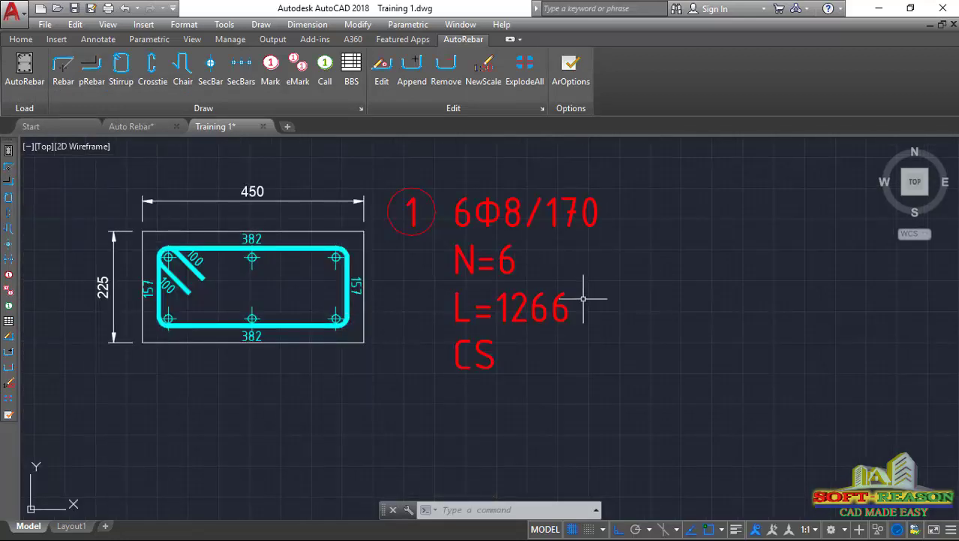
scroll(488, 296, down, 2)
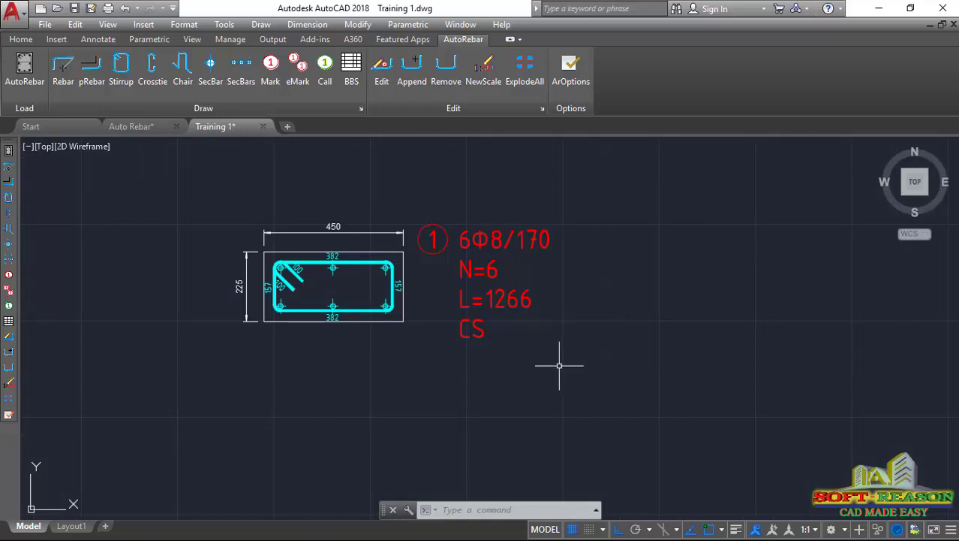
click(352, 72)
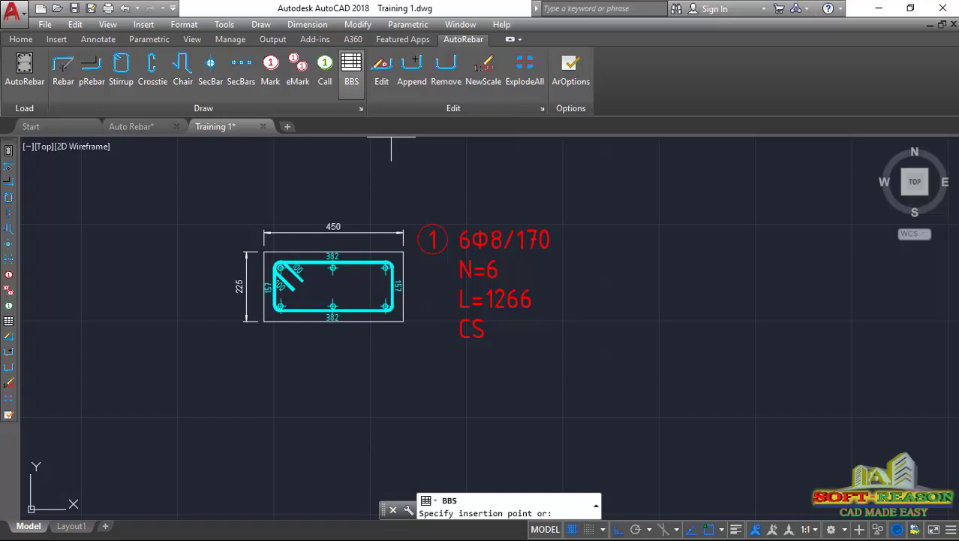
Place the mark 1 bar bending schedule (Φ8, 1266 long, 6 off, 3 kg) right of the section.
click(583, 239)
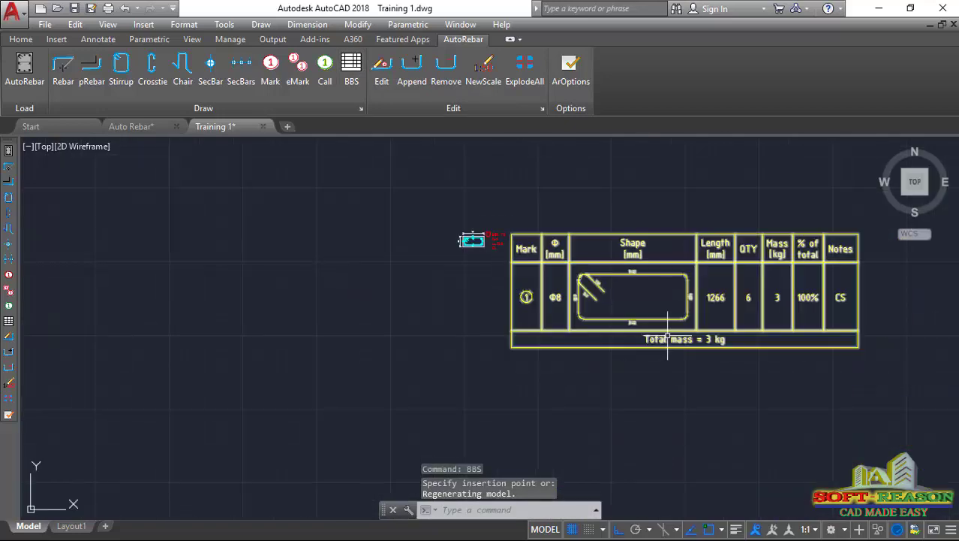
scroll(364, 235, up, 4)
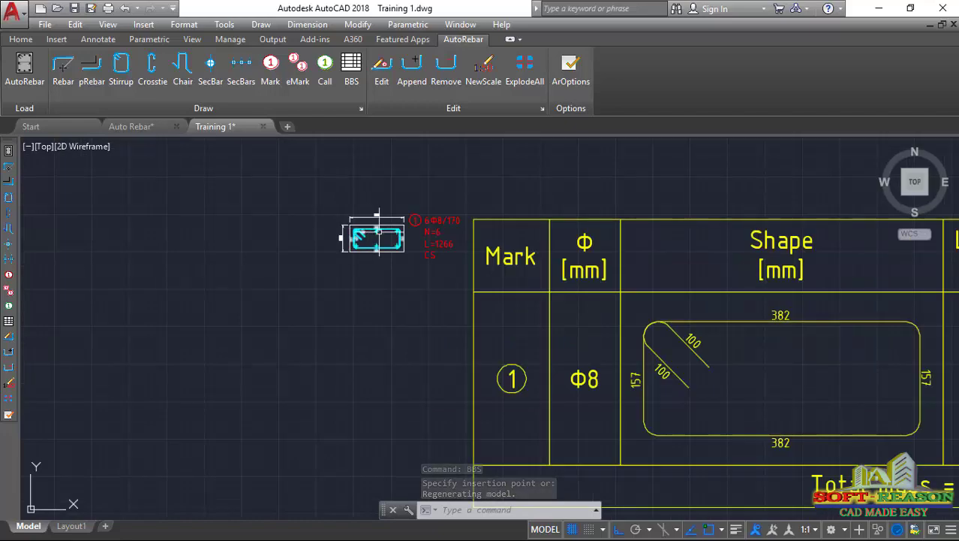
scroll(306, 235, down, 2)
Bring the whole schedule into view and window-select the table.
middle_drag(681, 274, 557, 261)
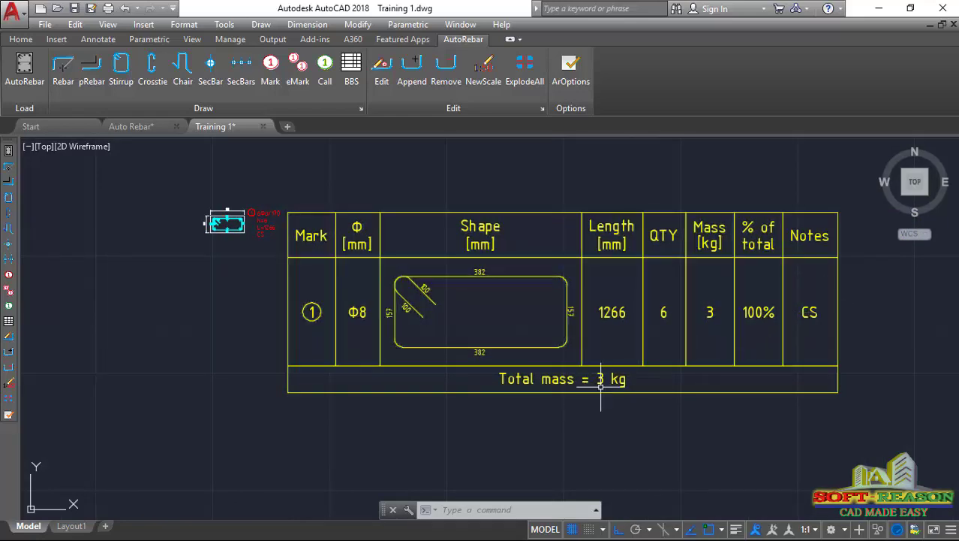
scroll(654, 379, down, 2)
scroll(552, 349, up, 2)
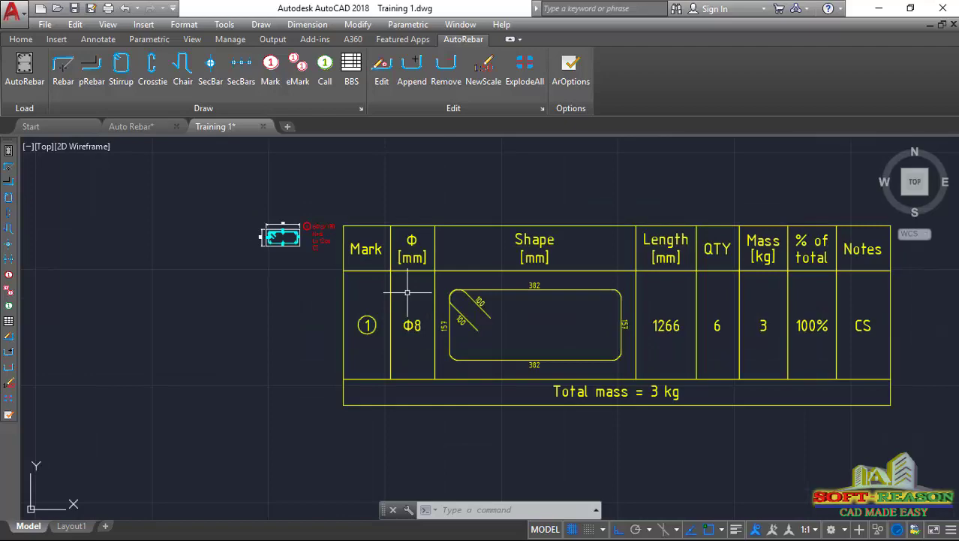
scroll(385, 253, up, 2)
scroll(385, 253, down, 2)
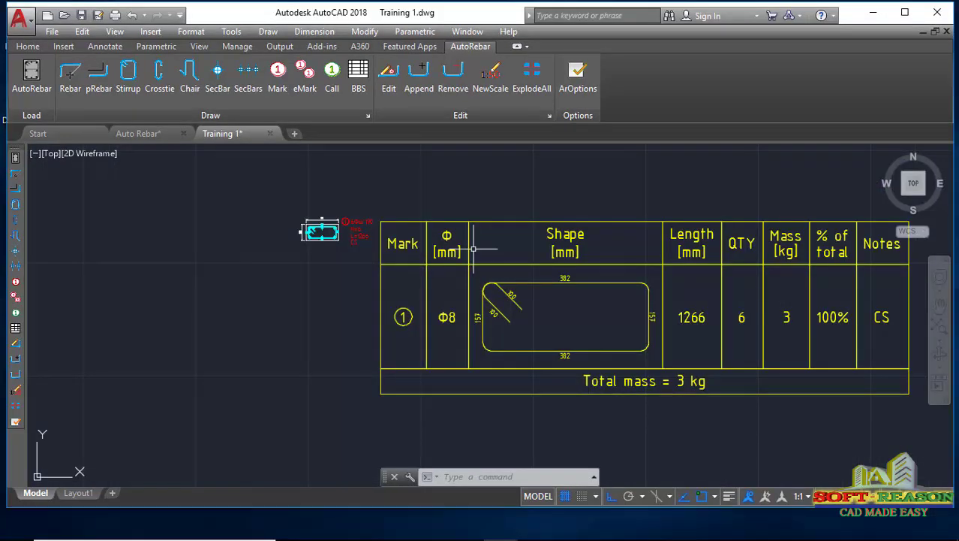
scroll(590, 306, up, 2)
scroll(604, 299, down, 2)
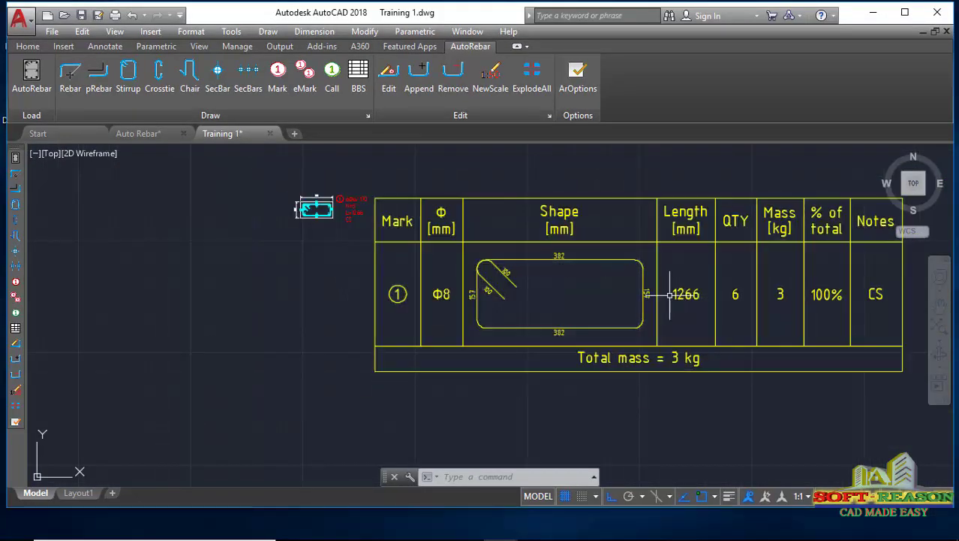
scroll(732, 298, down, 1)
scroll(724, 296, up, 3)
scroll(723, 294, down, 2)
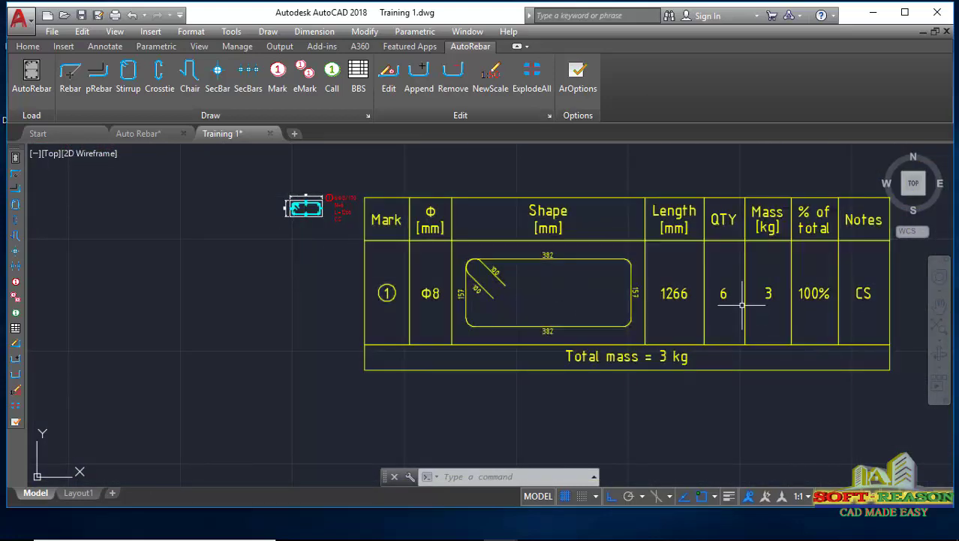
scroll(720, 295, up, 4)
scroll(709, 300, down, 5)
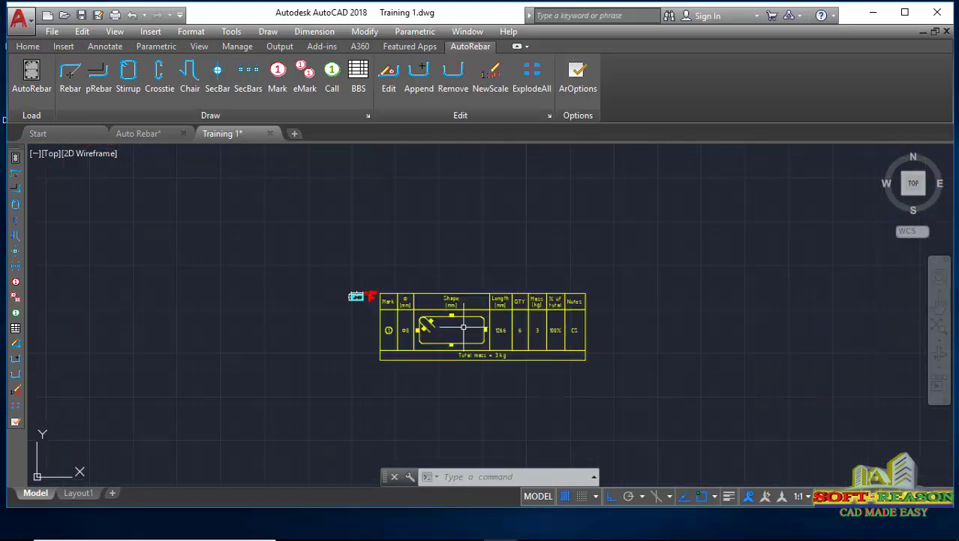
scroll(530, 357, up, 3)
scroll(581, 311, down, 3)
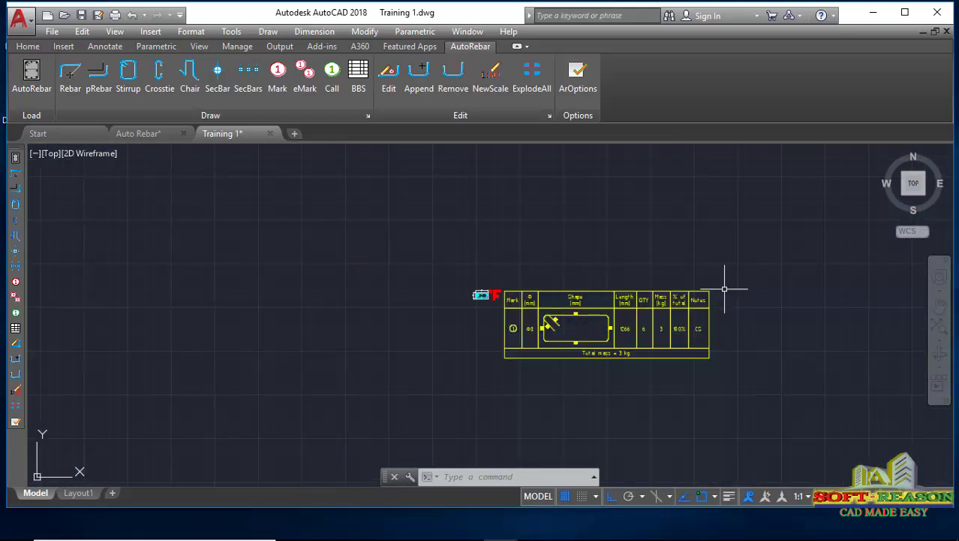
click(727, 283)
click(524, 403)
scroll(546, 338, up, 3)
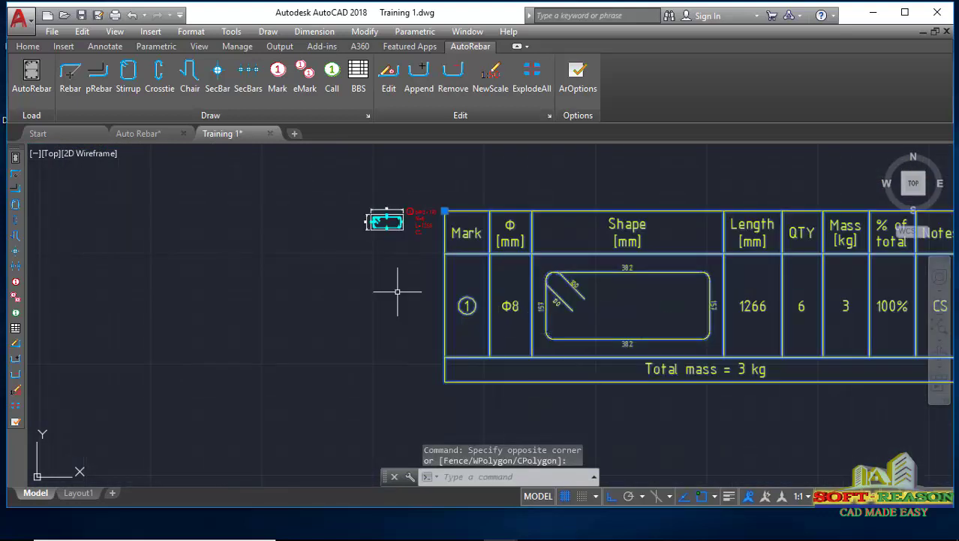
Erase the selected bar bending schedule, leaving the beam section with its mark 1 label.
key(Delete)
scroll(386, 217, up, 5)
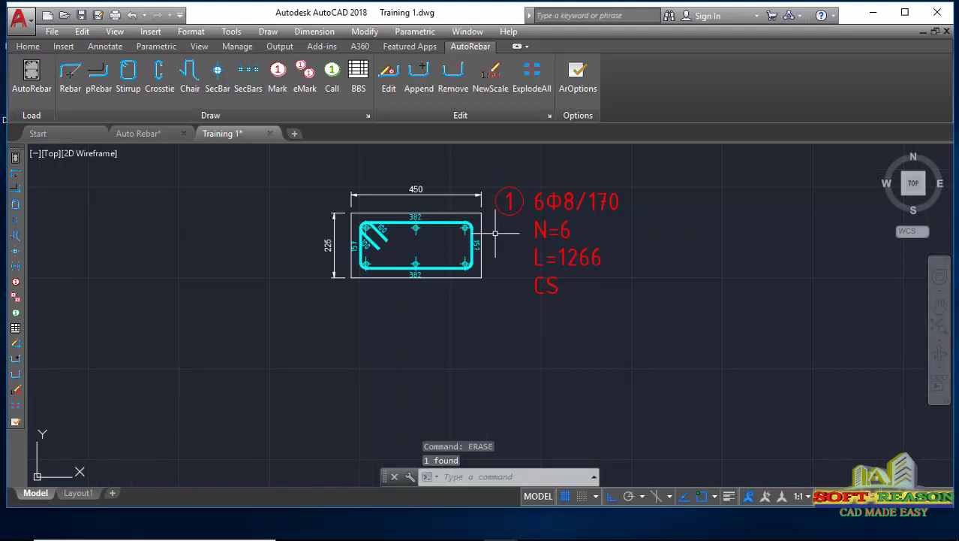
scroll(408, 236, up, 2)
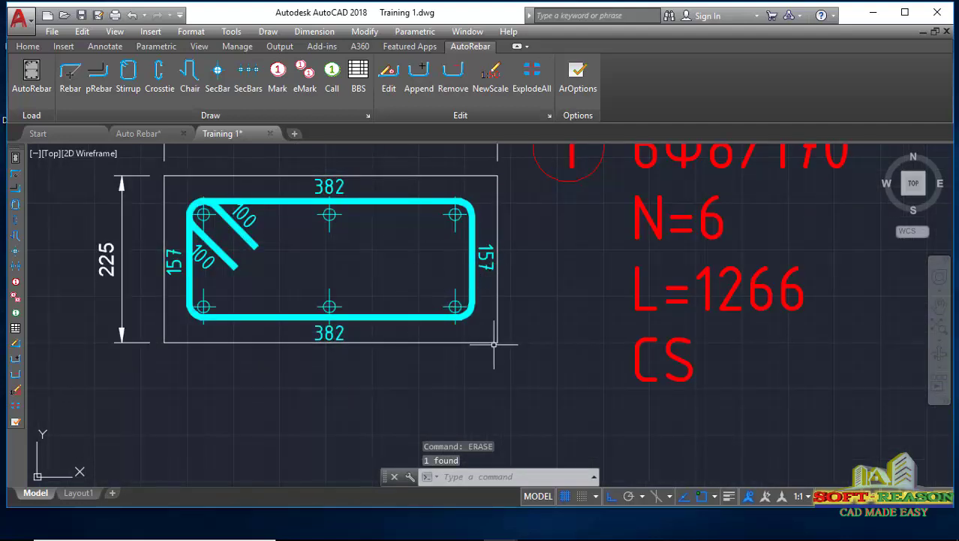
scroll(388, 251, down, 4)
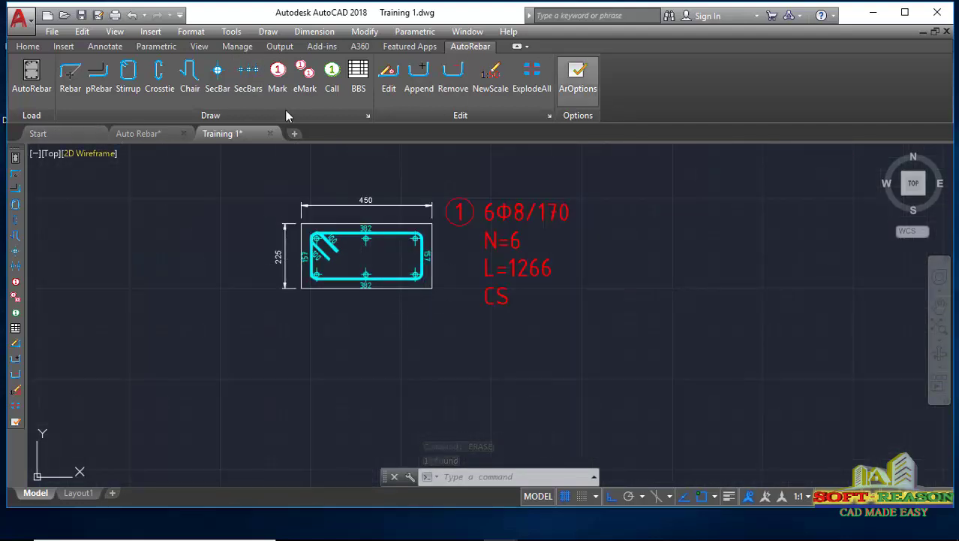
scroll(385, 276, up, 4)
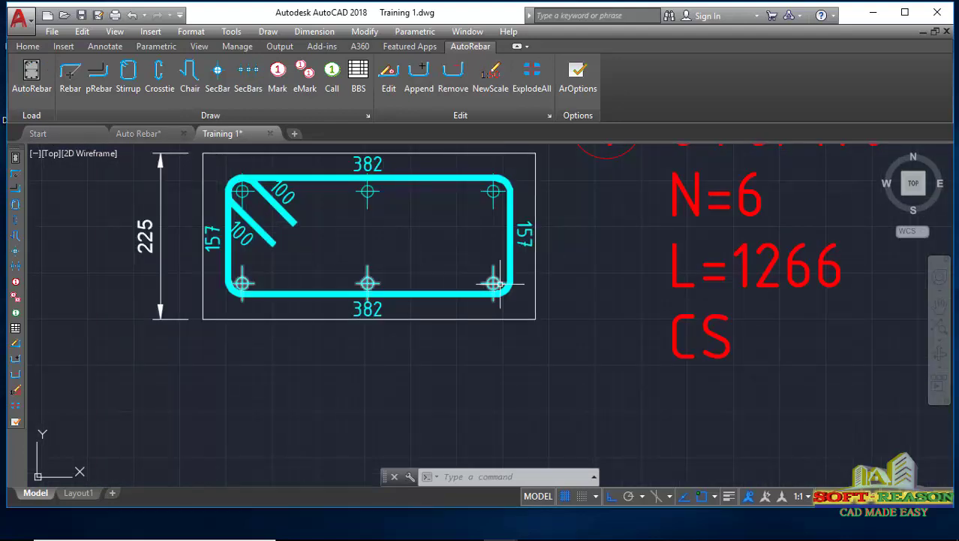
scroll(437, 316, down, 4)
scroll(430, 316, up, 3)
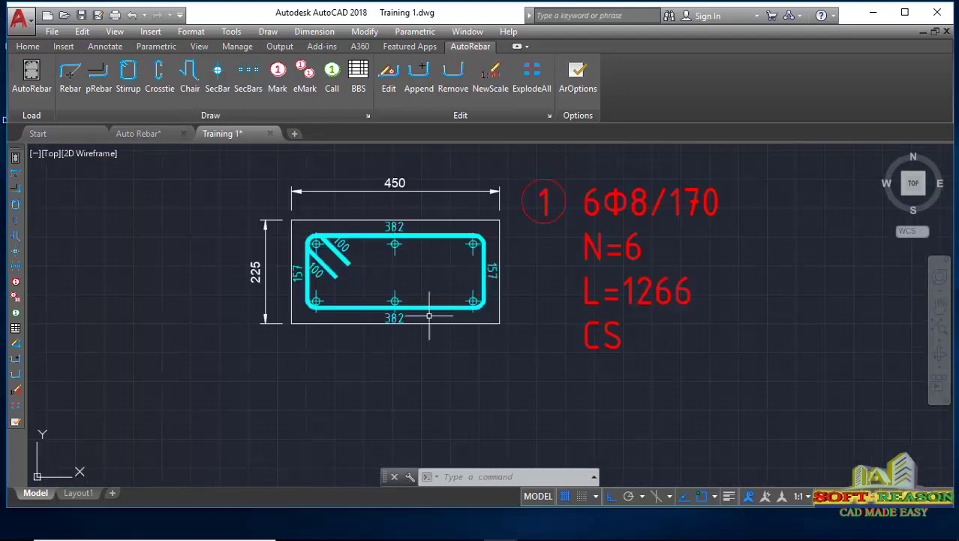
scroll(483, 315, up, 2)
scroll(388, 331, down, 2)
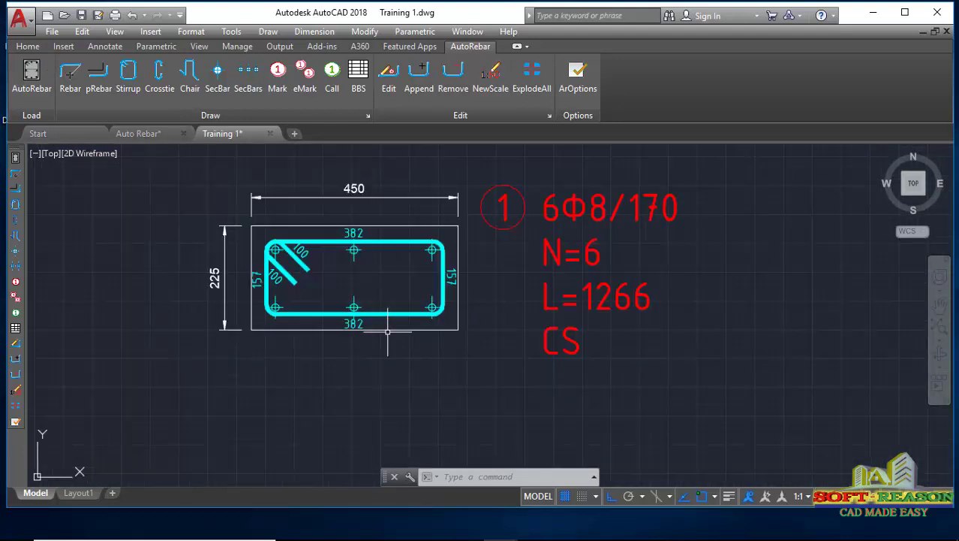
click(27, 47)
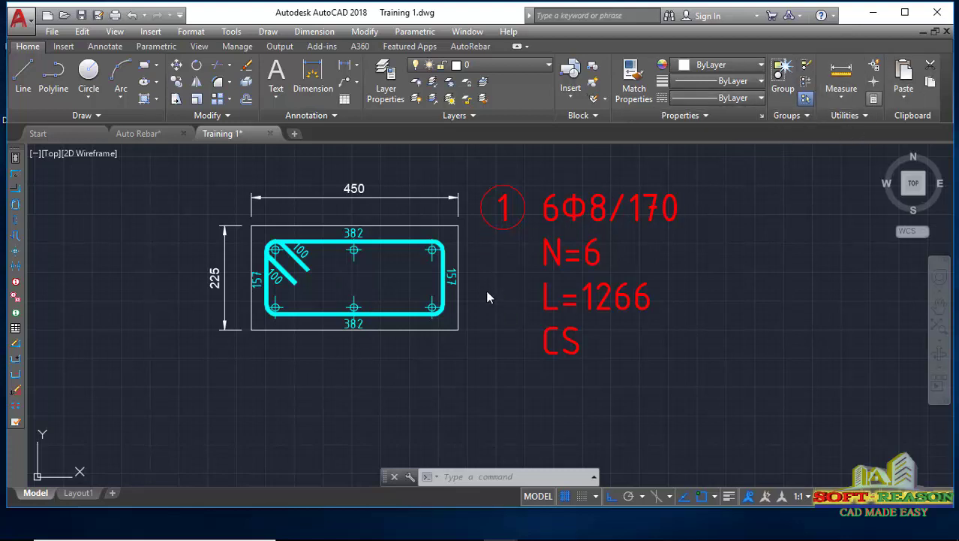
Calculate 3000 / 170 = 17.6470588 in QuickCalc, then close the palette.
click(905, 12)
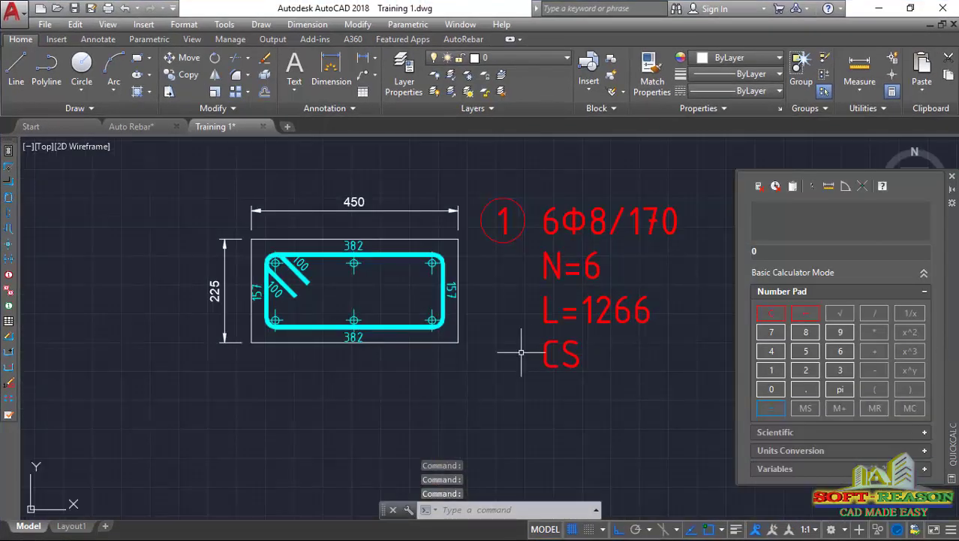
click(842, 370)
click(773, 390)
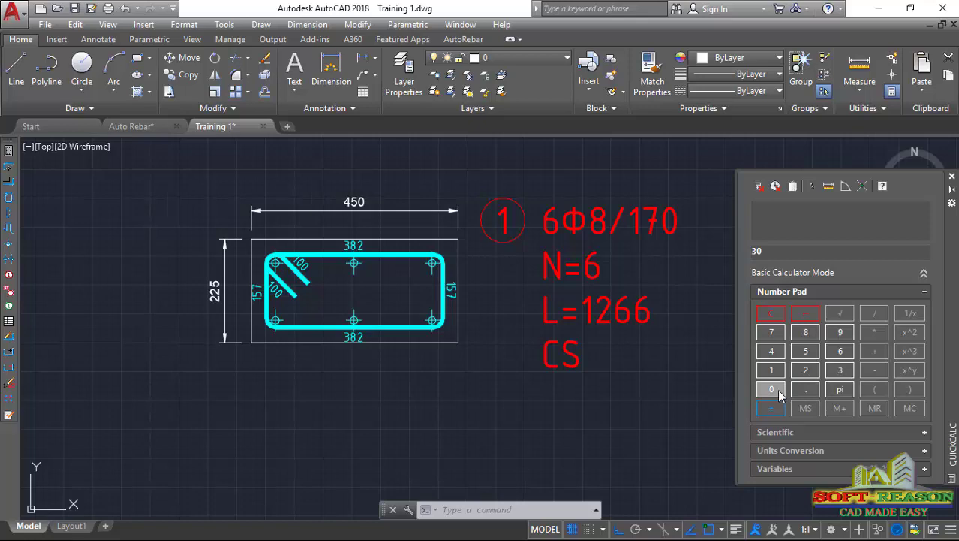
click(778, 395)
click(875, 314)
click(773, 333)
click(778, 390)
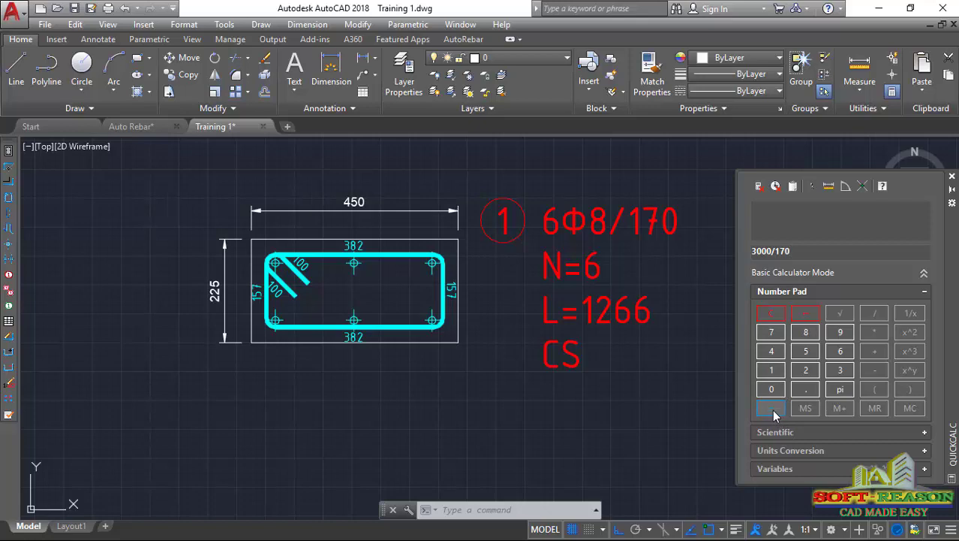
click(772, 409)
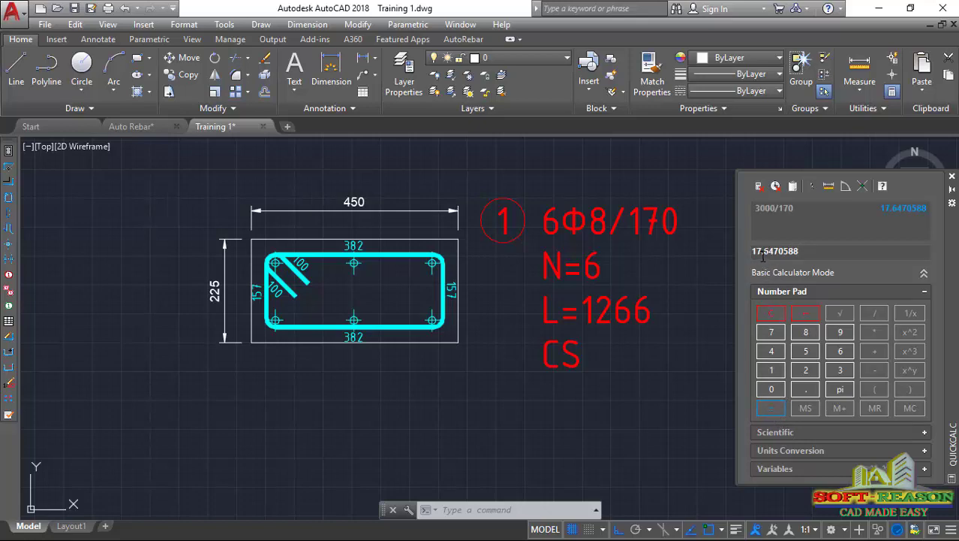
click(952, 180)
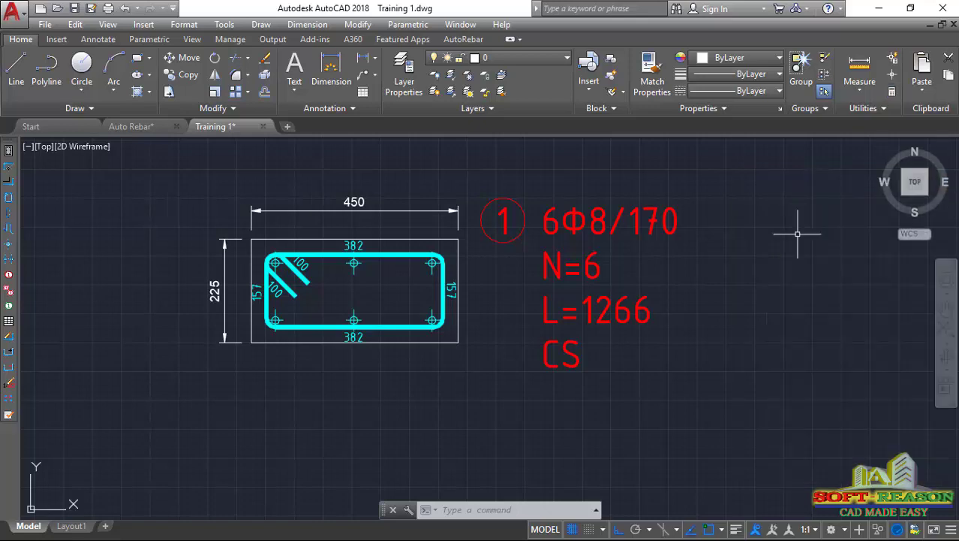
Change mark 1's bar count from 6 to 18 so it reads 18Φ8/170, N=18.
click(585, 227)
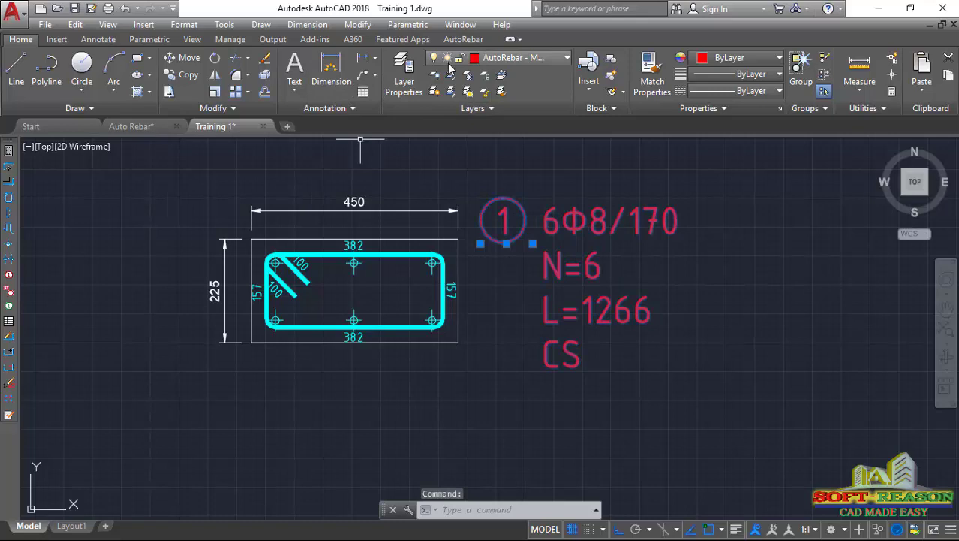
click(463, 39)
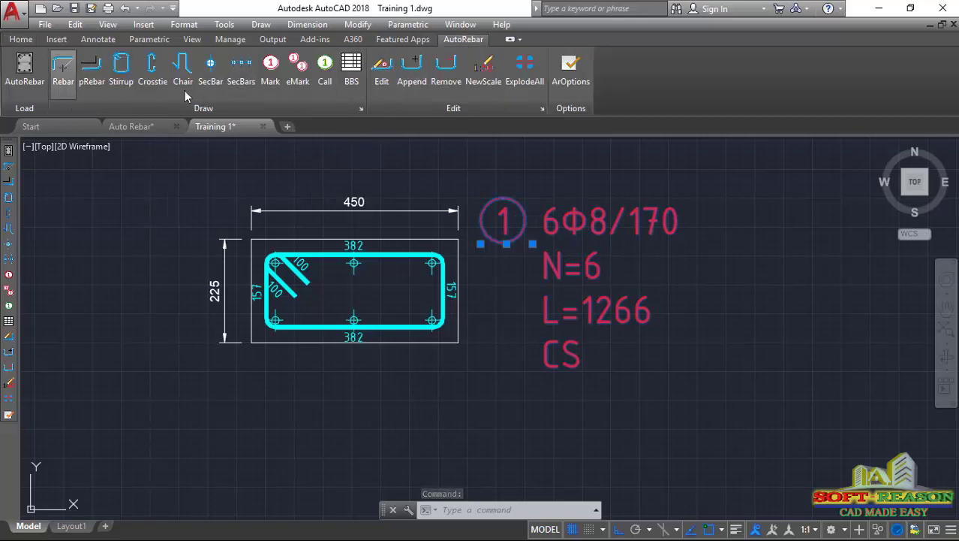
click(382, 69)
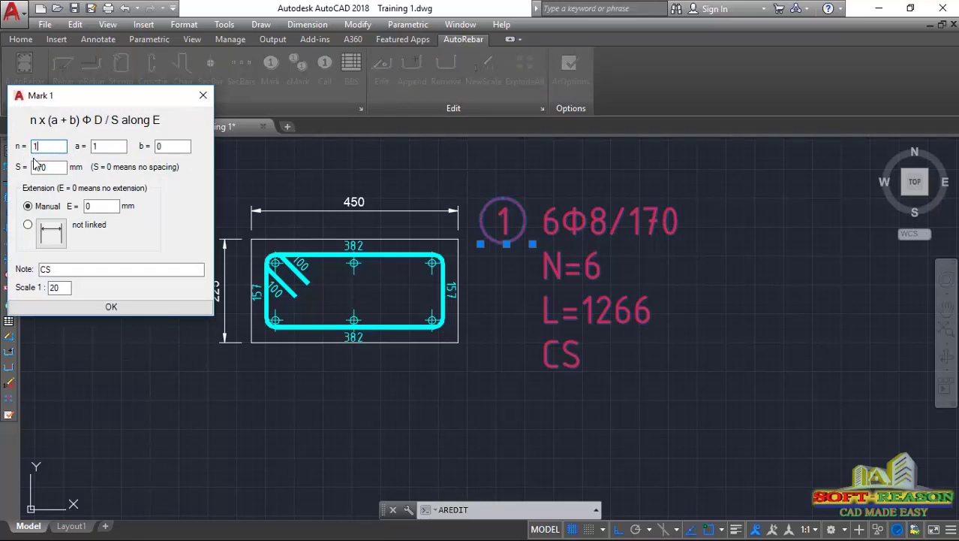
click(100, 308)
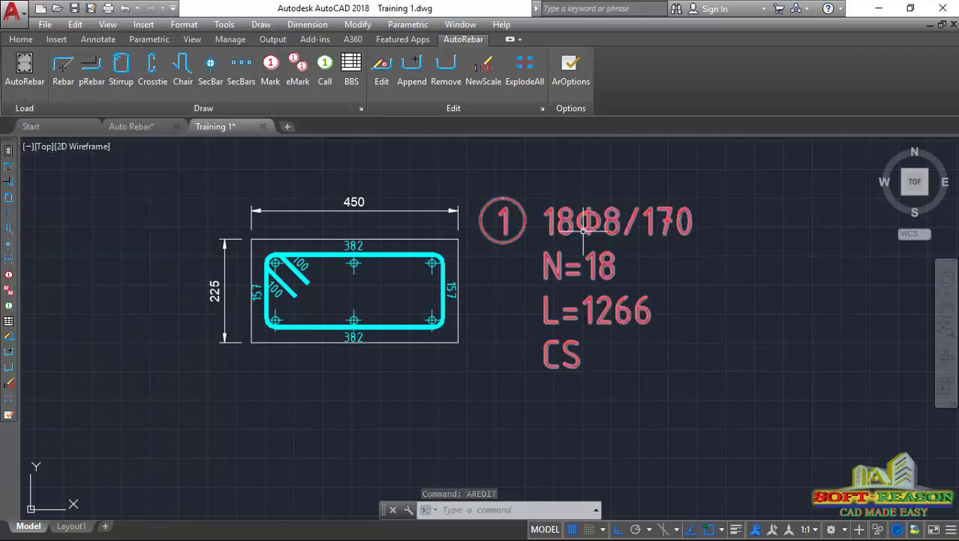
Insert a new schedule right of the section: mark 1, Φ8, 1266 long, 18 off, 9 kg.
scroll(504, 261, down, 5)
scroll(480, 210, up, 5)
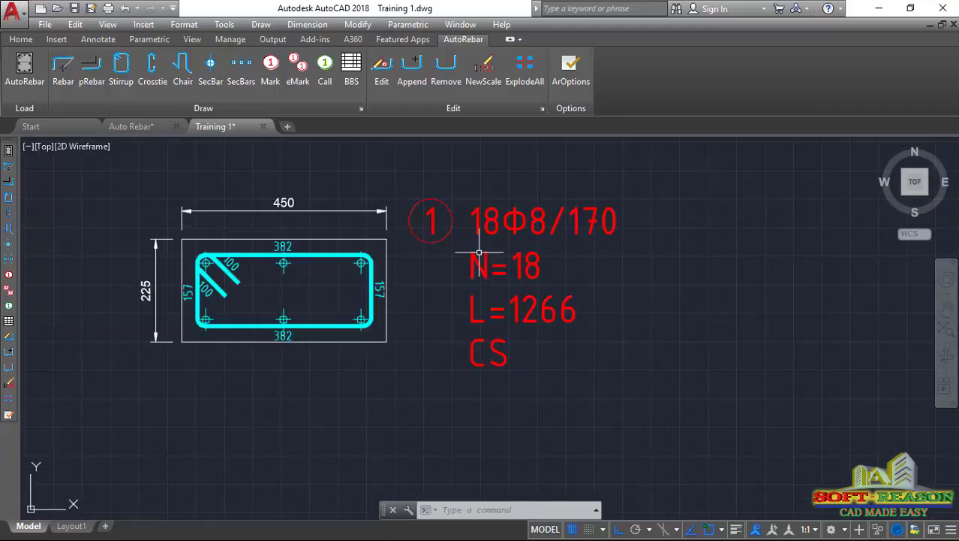
click(349, 75)
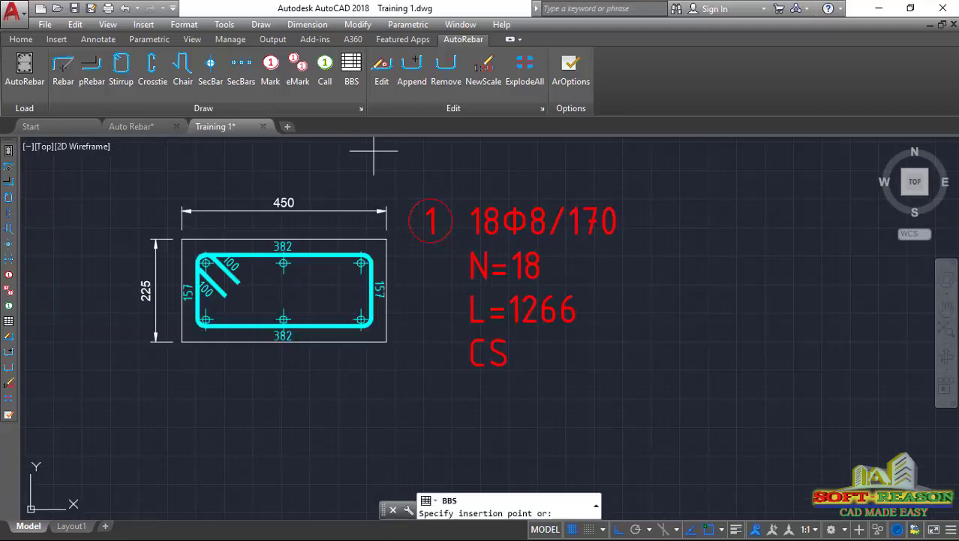
scroll(578, 248, down, 2)
click(571, 240)
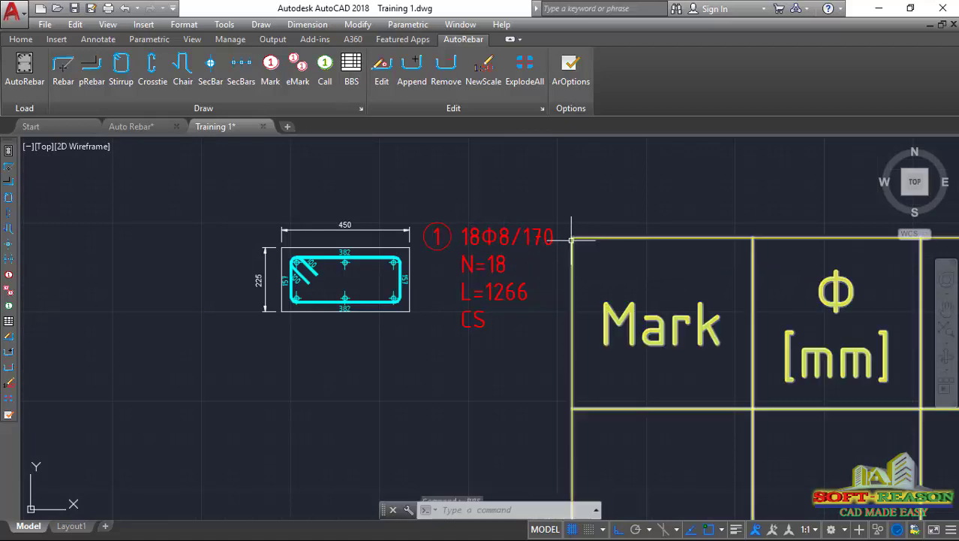
scroll(481, 188, down, 5)
scroll(901, 288, up, 2)
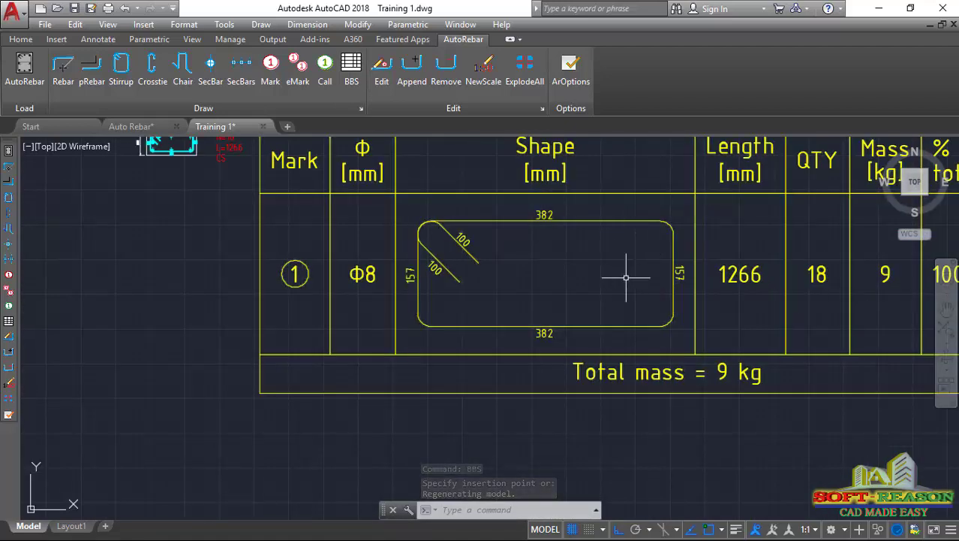
scroll(552, 383, down, 2)
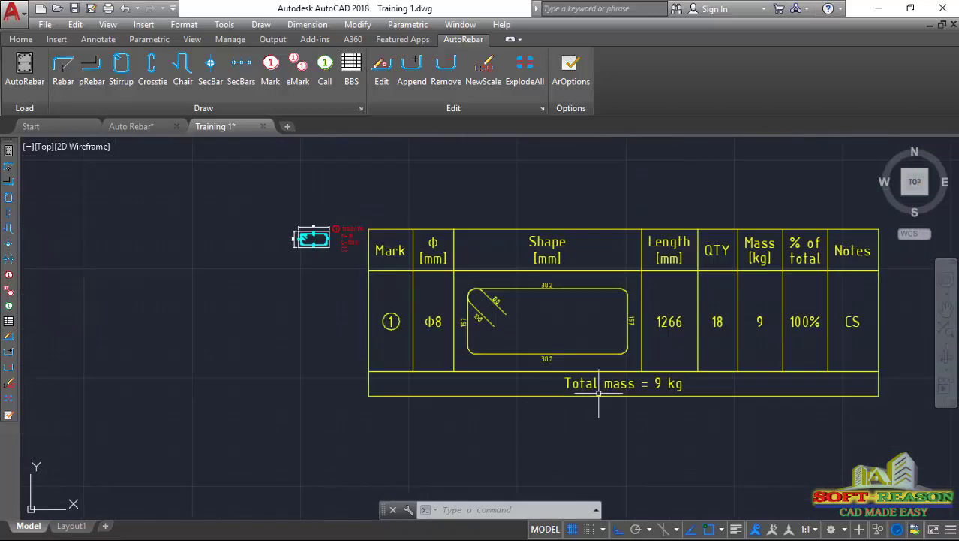
scroll(684, 321, up, 2)
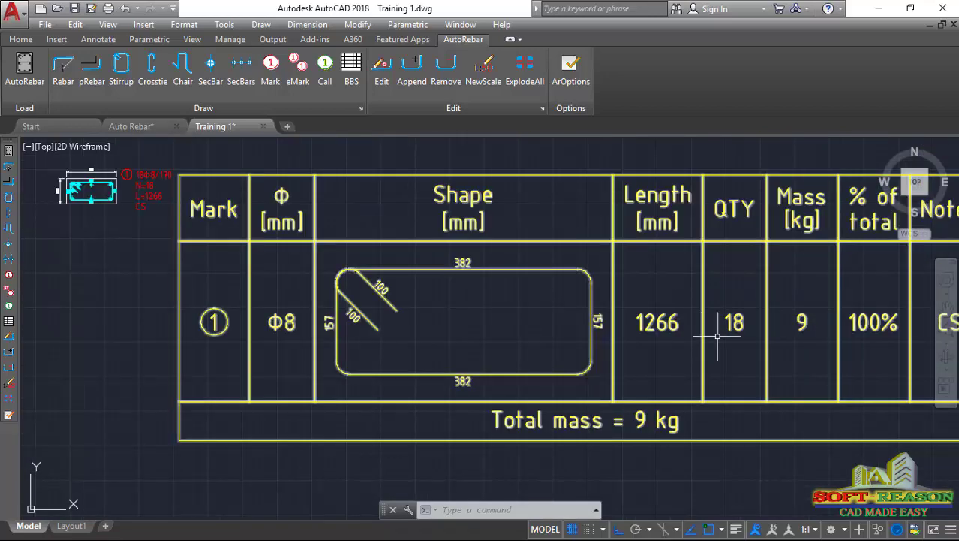
scroll(576, 357, down, 2)
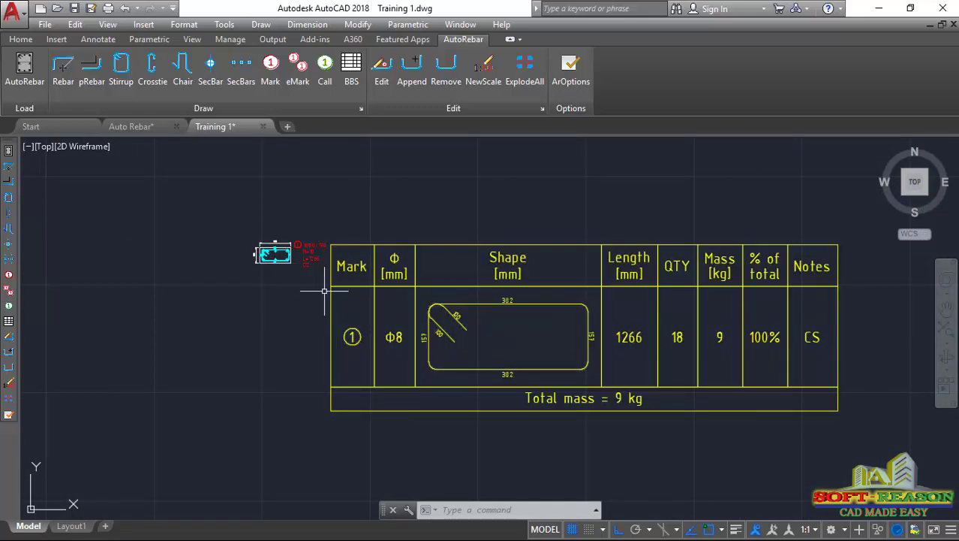
Scale the schedule table by 0.5 about its lower-left corner.
click(670, 229)
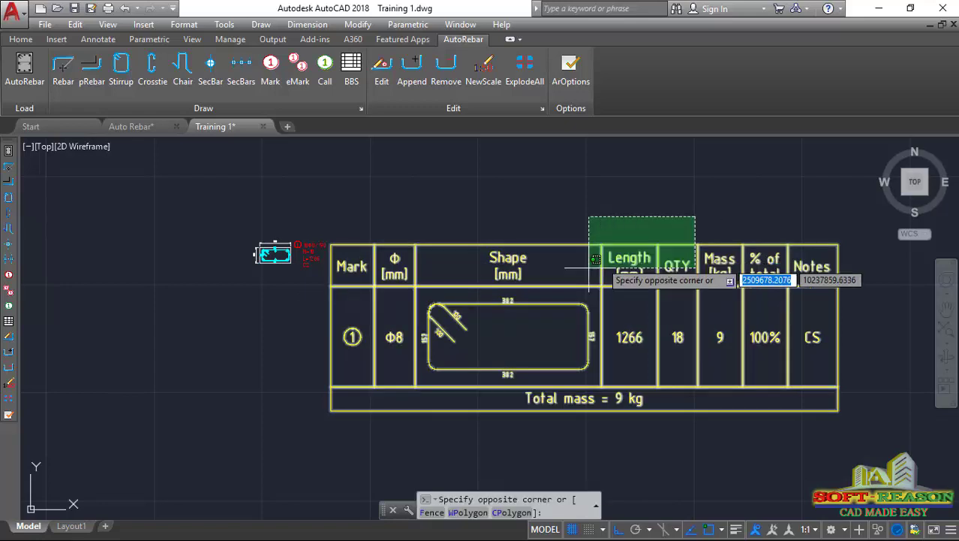
click(485, 322)
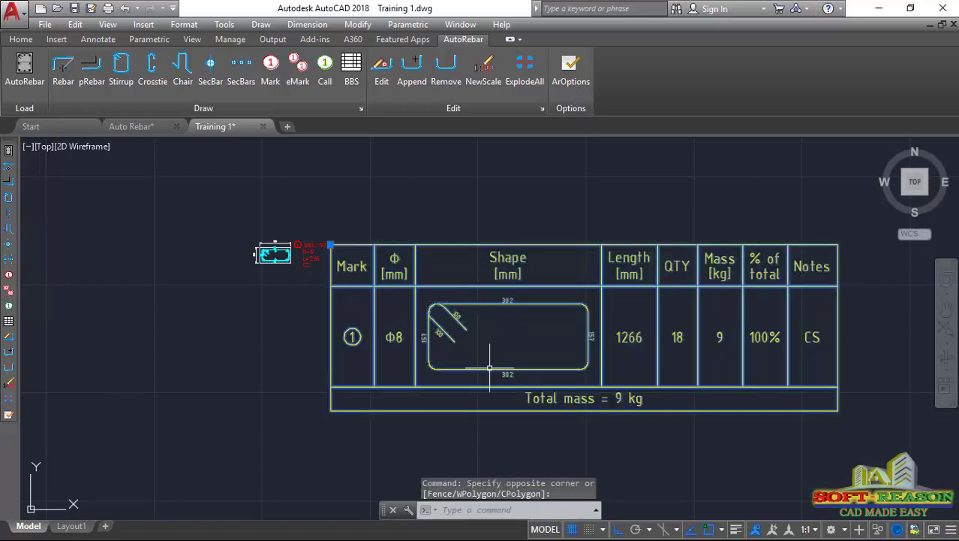
text(sc)
key(Return)
click(331, 409)
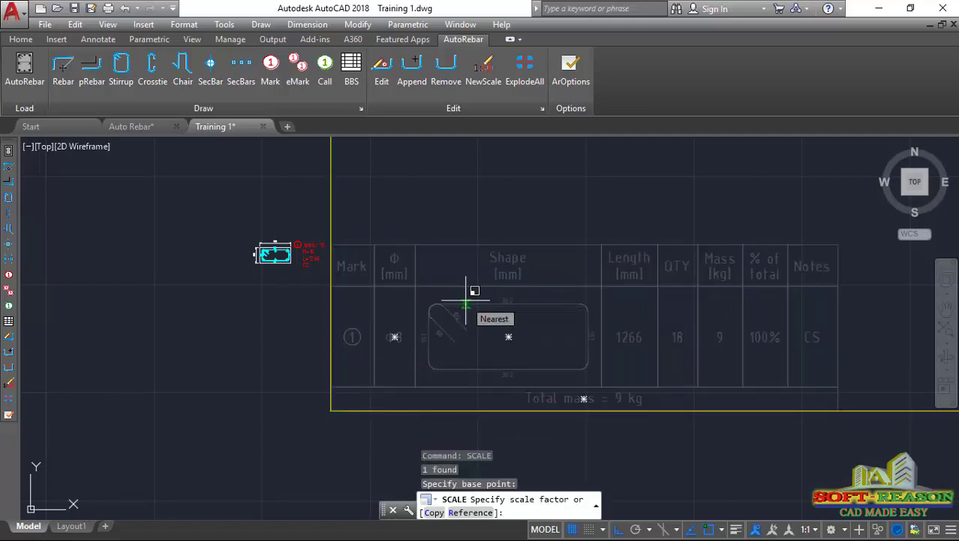
text(0.5)
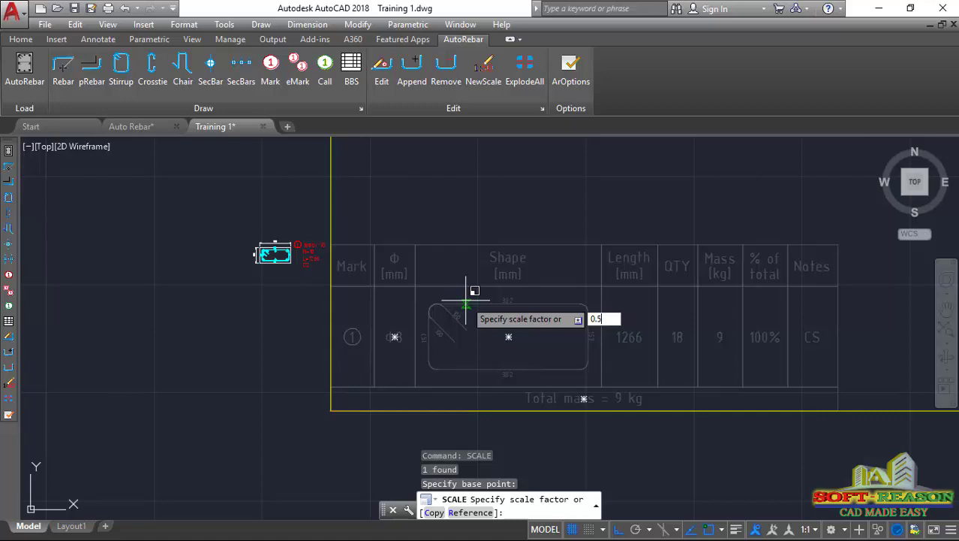
key(Return)
Move the half-size table up beside the red mark label.
click(743, 326)
click(329, 412)
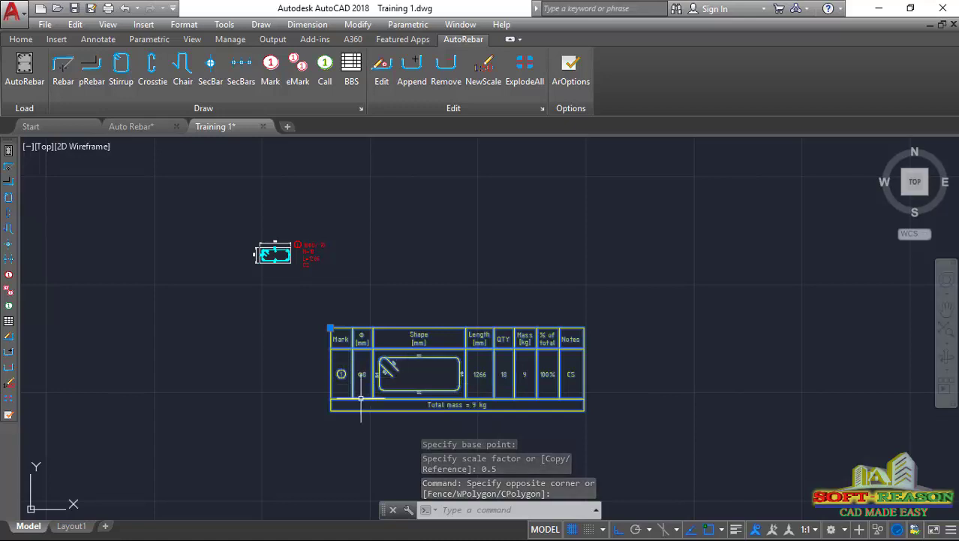
text(M)
key(Return)
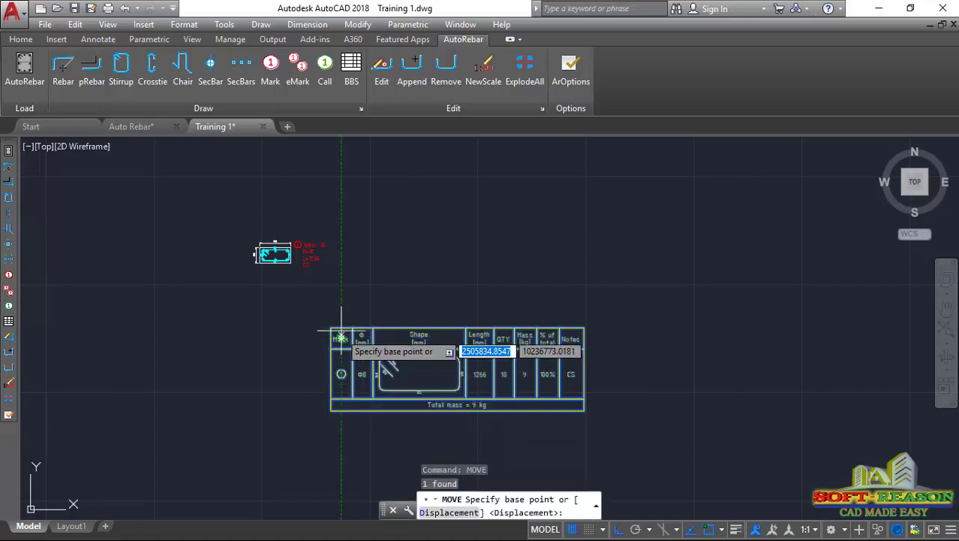
click(331, 329)
scroll(362, 233, up, 2)
click(365, 217)
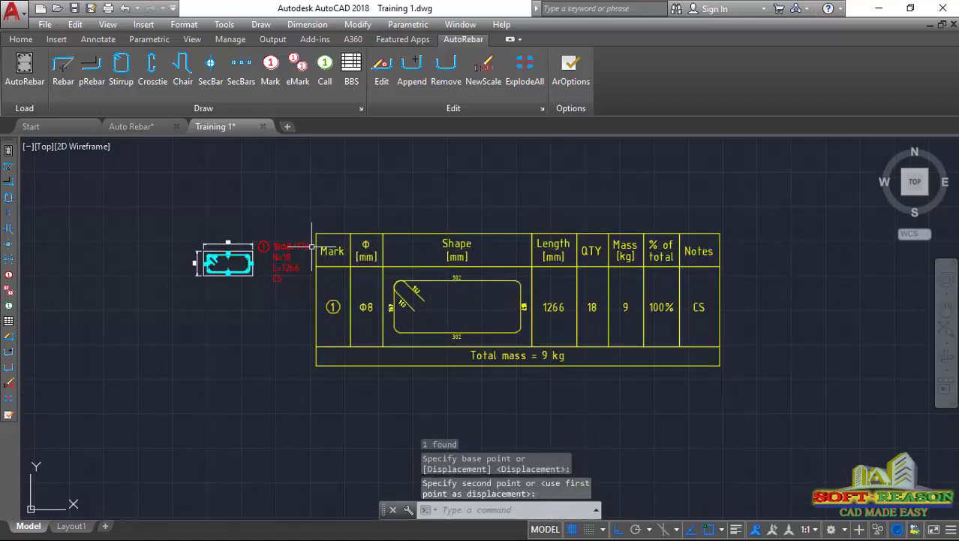
scroll(262, 244, up, 4)
scroll(334, 308, down, 4)
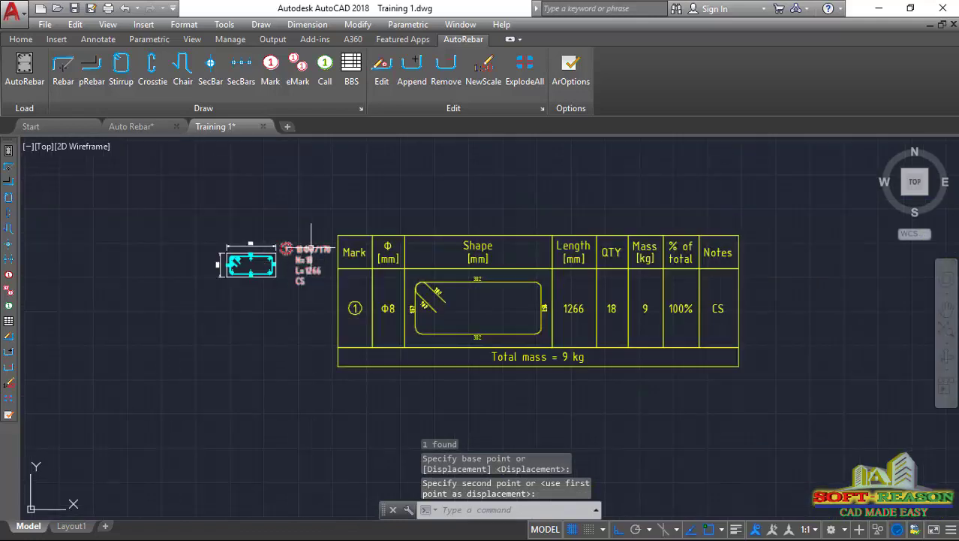
click(311, 249)
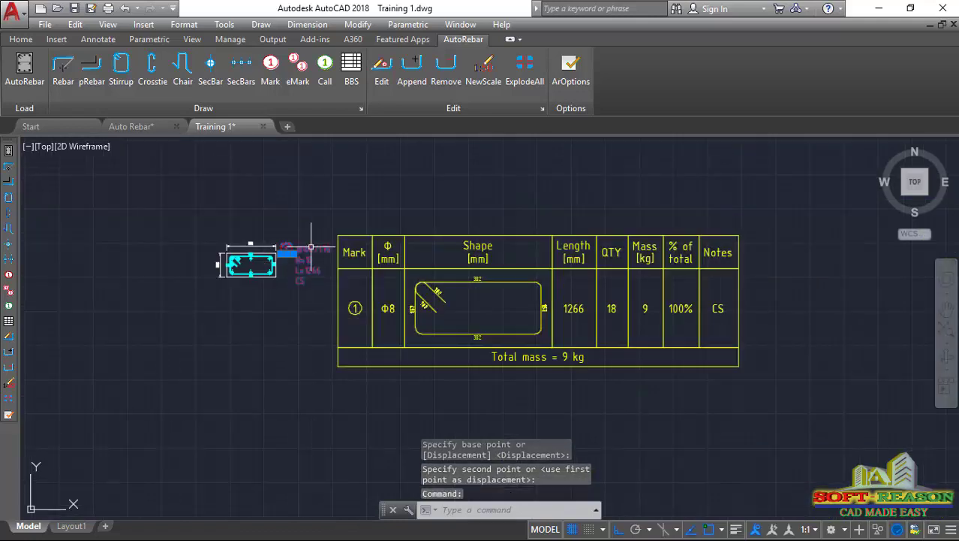
Leave the mark settings unchanged, then scale the schedule table by 0.2 from its lower-left corner.
click(382, 83)
click(111, 305)
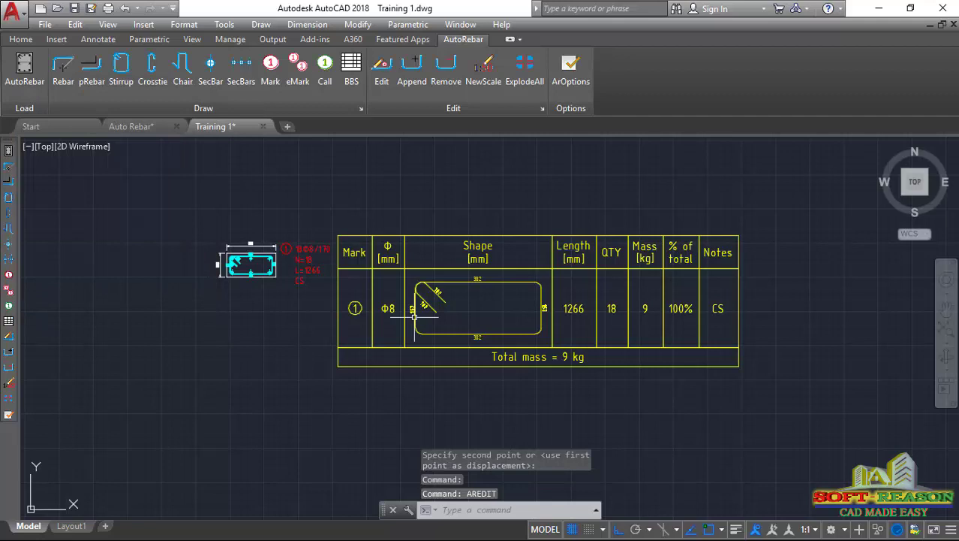
click(754, 227)
click(532, 384)
click(420, 228)
click(360, 383)
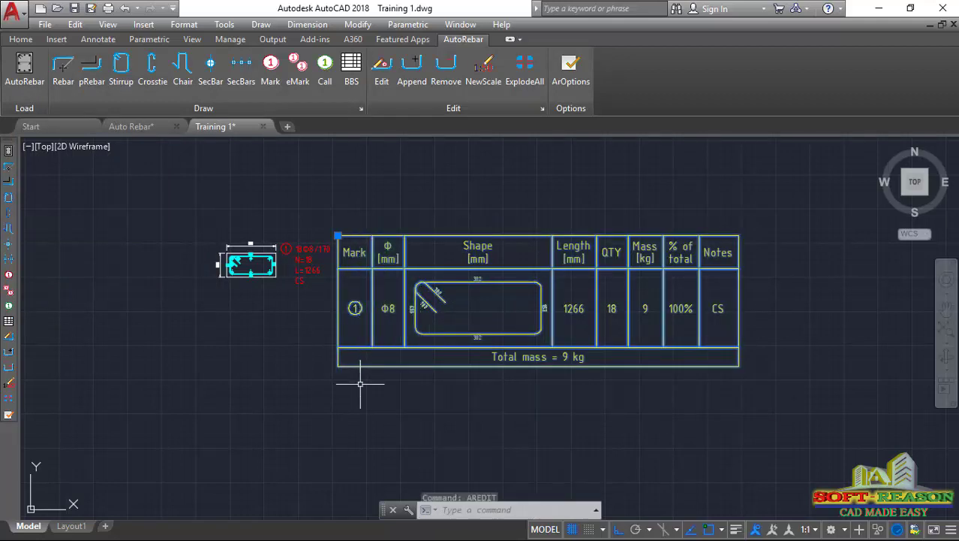
text(scale)
key(Return)
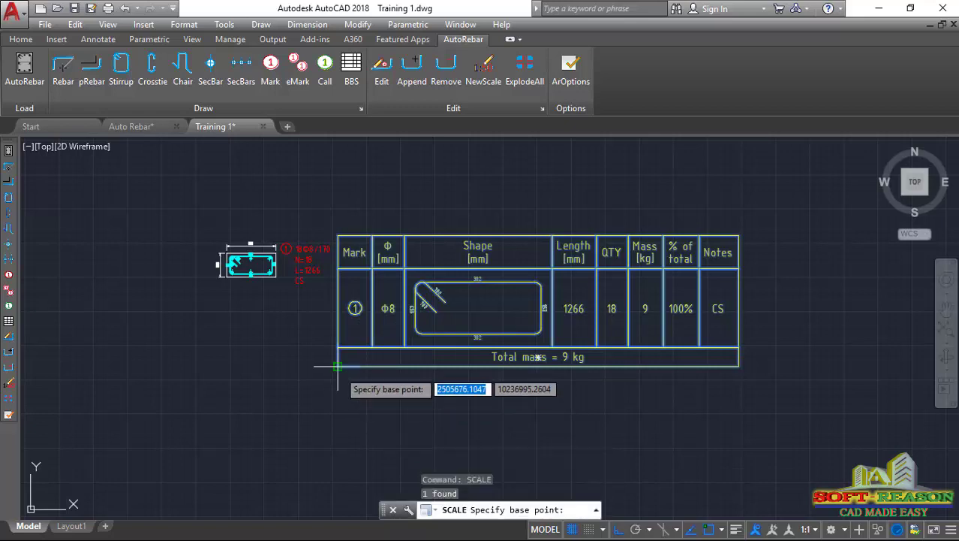
click(338, 367)
text(0.)
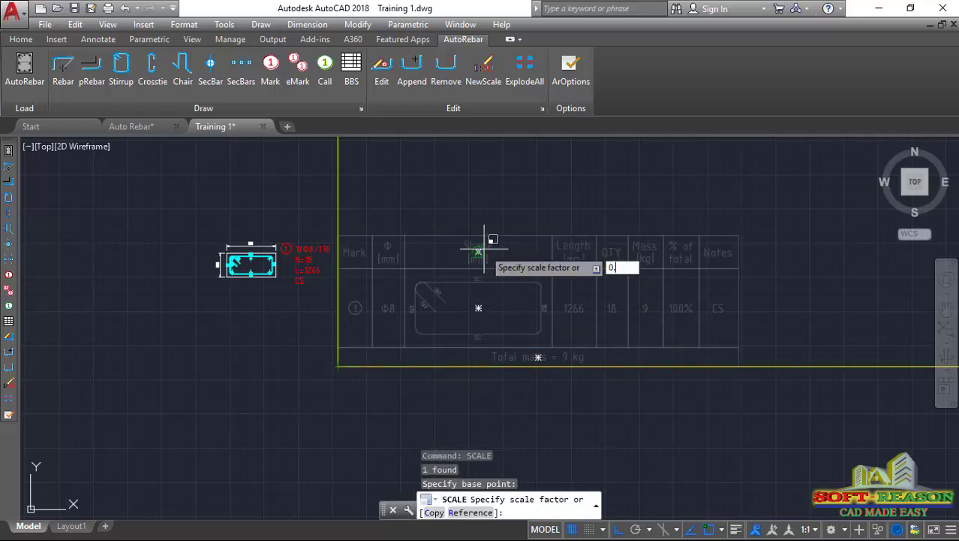
key(Return)
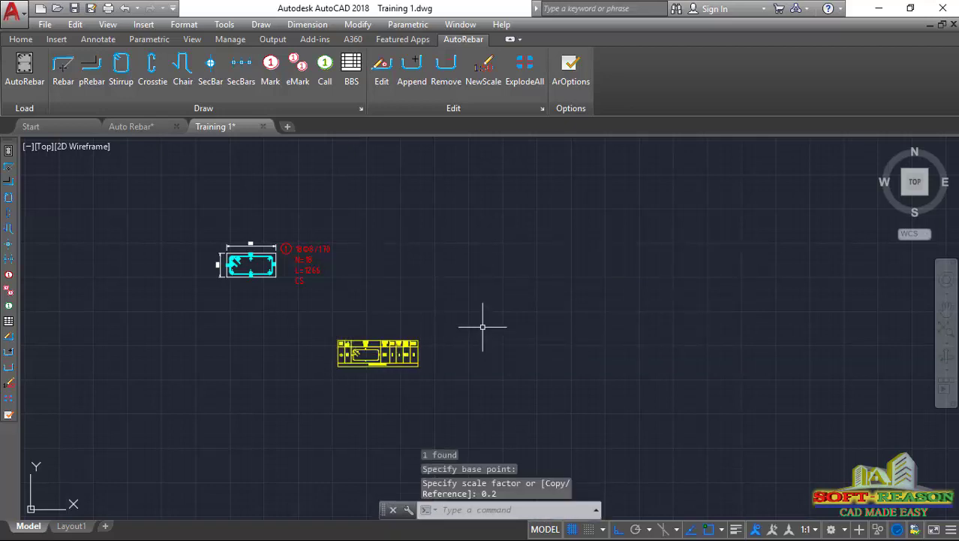
Move the shrunken table to sit right of the red mark 1 label.
click(483, 326)
click(274, 413)
text(m)
key(Return)
click(364, 341)
click(364, 250)
scroll(250, 247, up, 4)
scroll(455, 268, up, 2)
scroll(517, 267, down, 3)
scroll(459, 289, up, 2)
scroll(496, 294, down, 1)
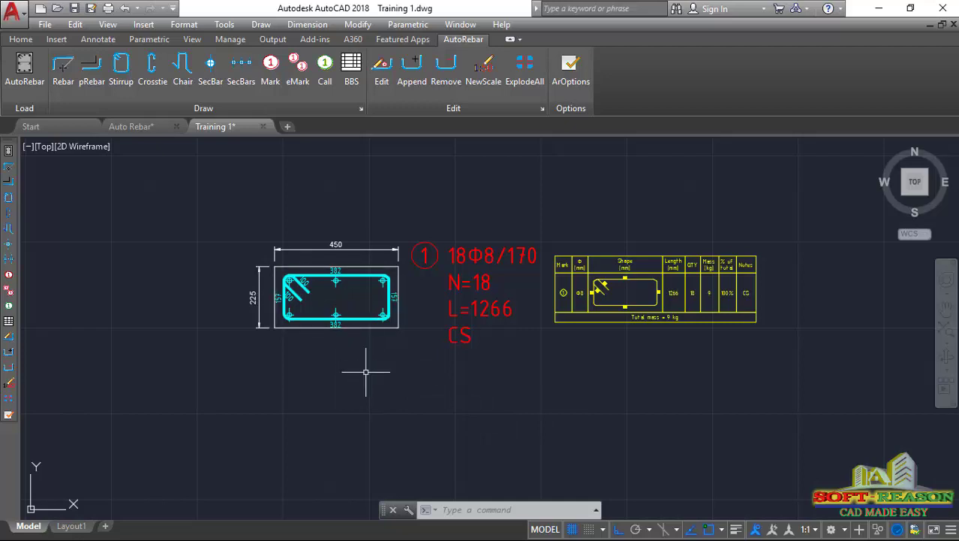
scroll(383, 315, up, 2)
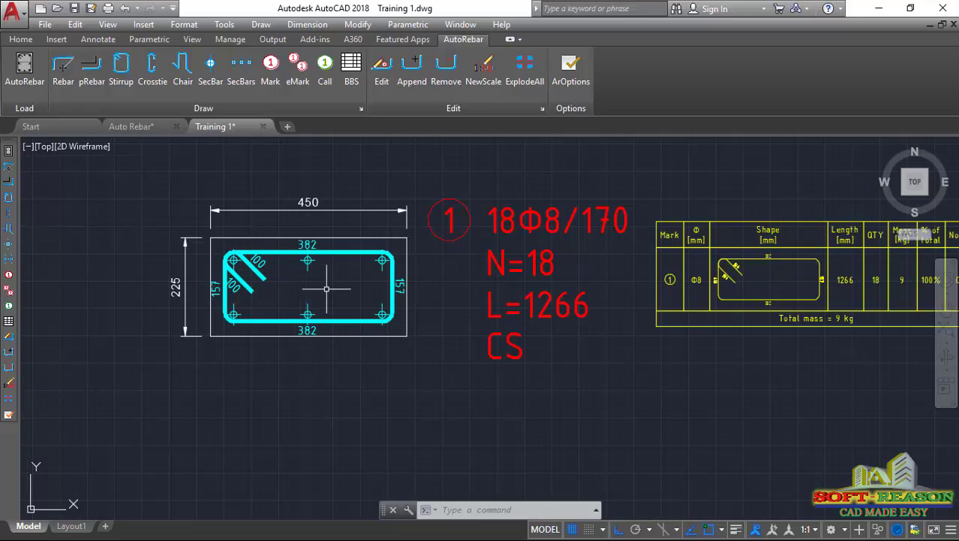
scroll(307, 281, down, 1)
middle_drag(475, 283, 409, 282)
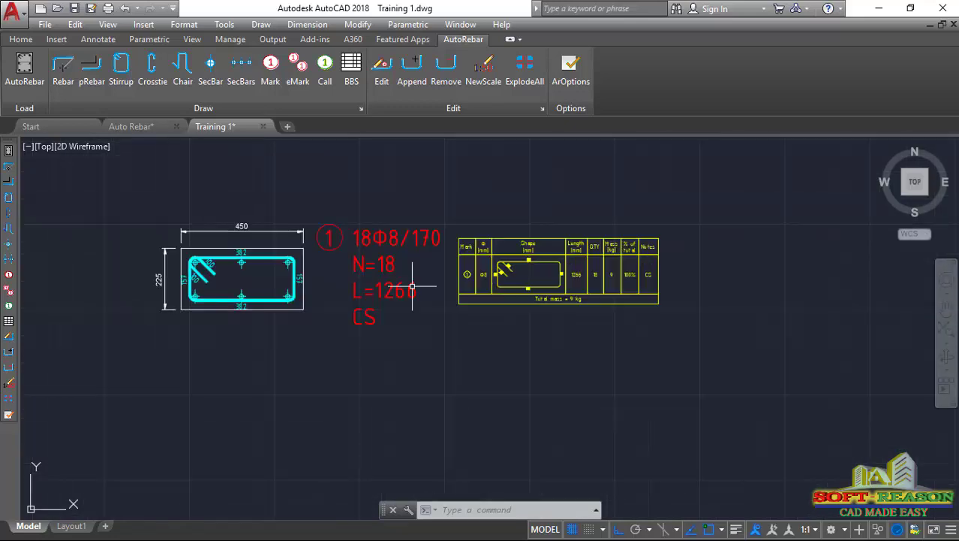